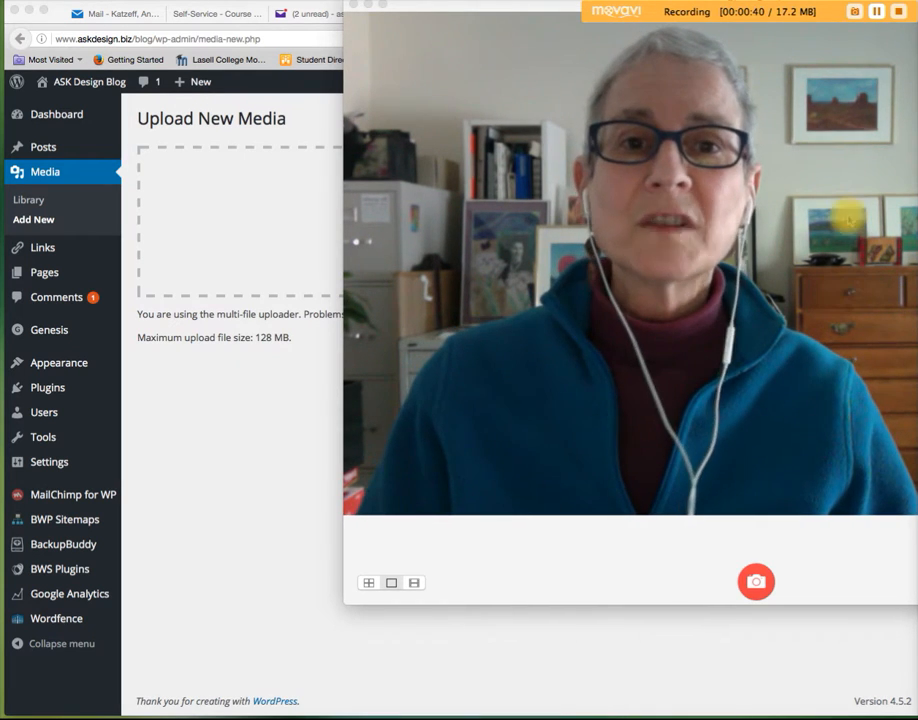
Open the page for adding new media and upload the AddMediaButton image through the file drop area.
{"action": "left_click", "coordinate": [877, 12]}
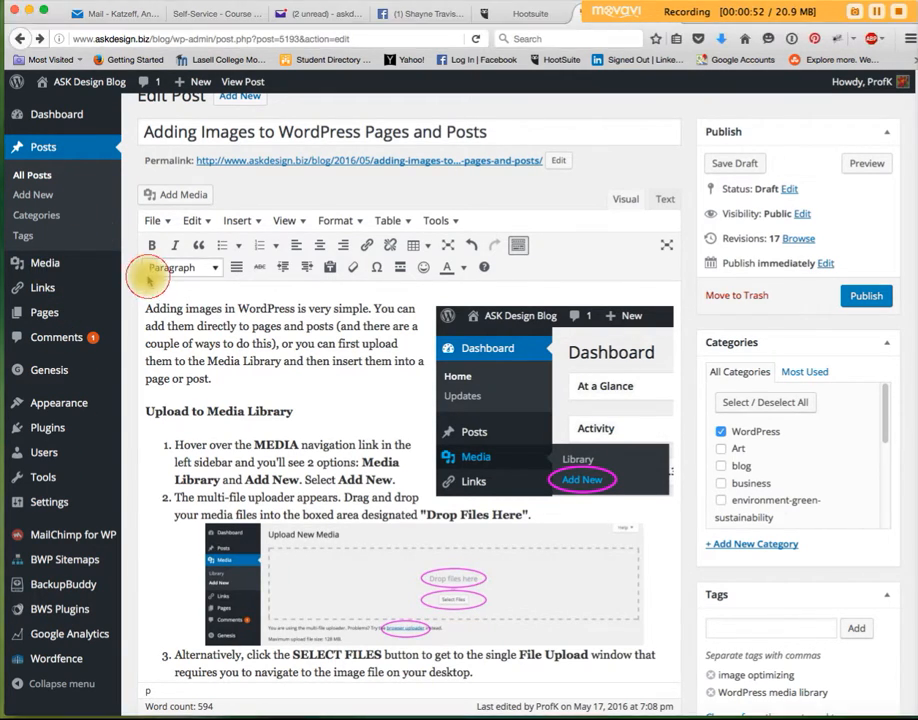
{"action": "mouse_move", "coordinate": [45, 271]}
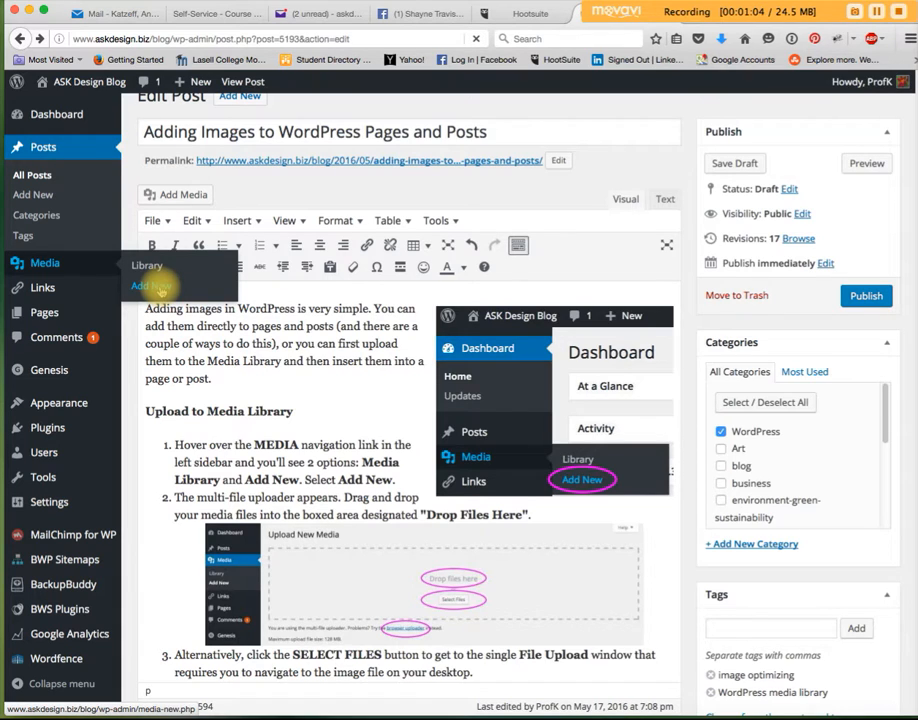
{"action": "left_click", "coordinate": [148, 287]}
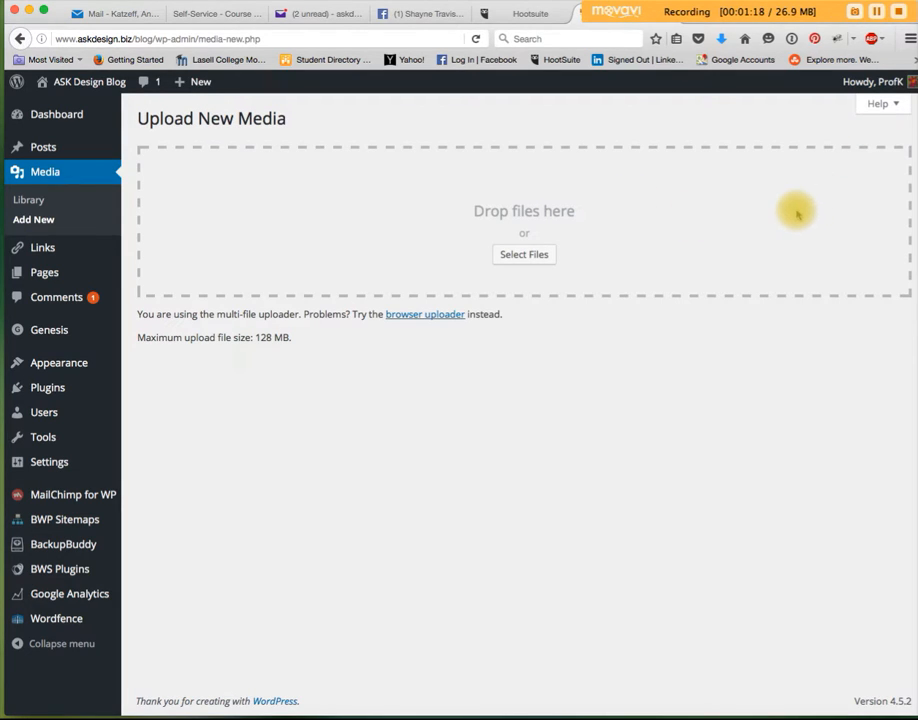
{"action": "left_click", "coordinate": [877, 13]}
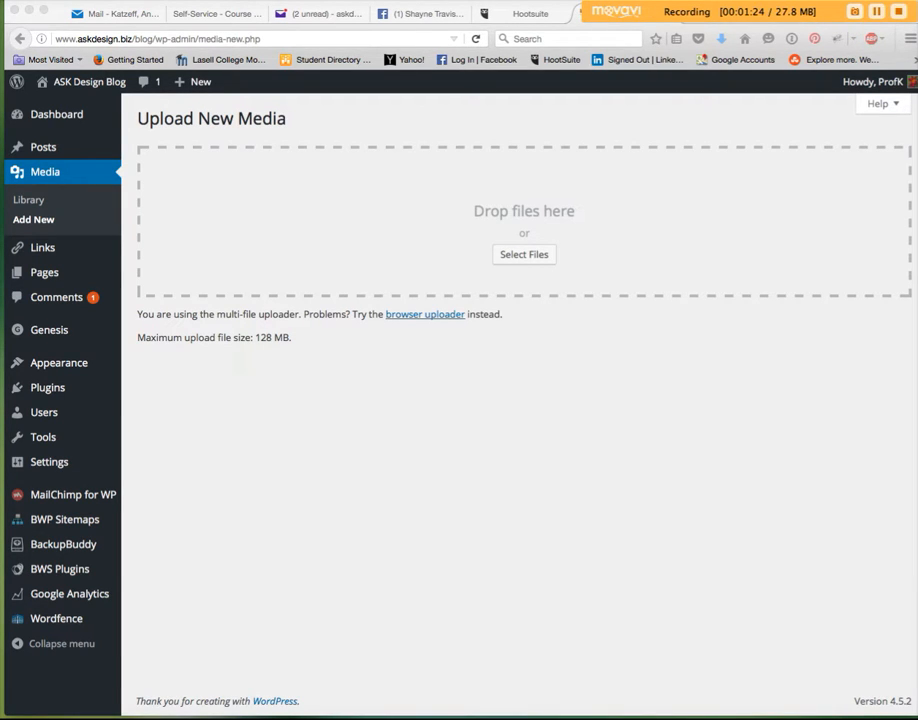
{"action": "left_click_drag", "start_coordinate": [905, 280], "coordinate": [512, 205]}
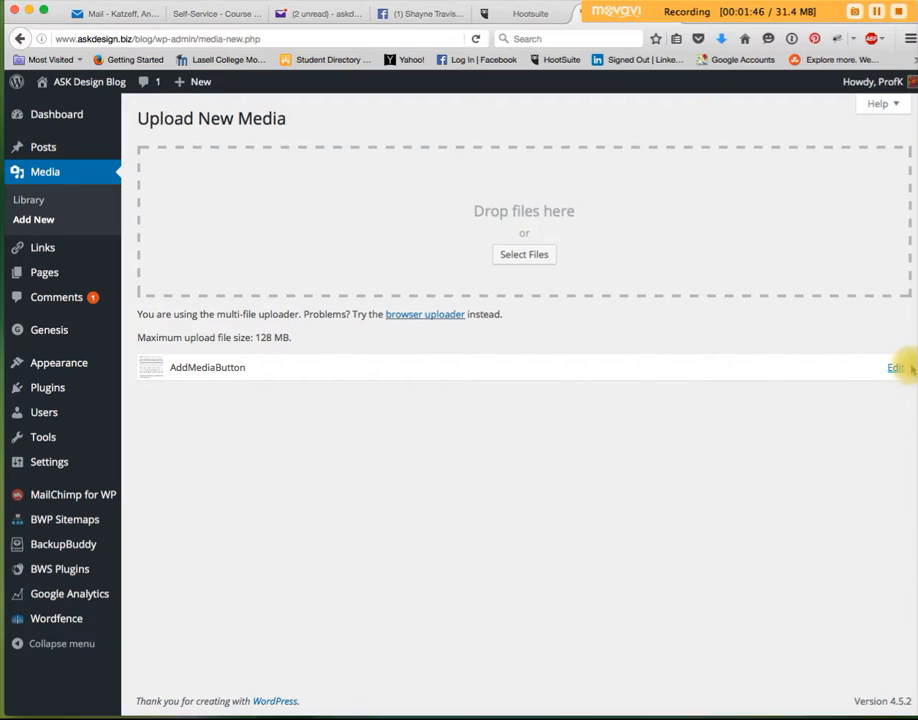
Open the uploaded AddMediaButton image for editing, try a scale width of 500, and cancel the image edit.
{"action": "left_click", "coordinate": [896, 370]}
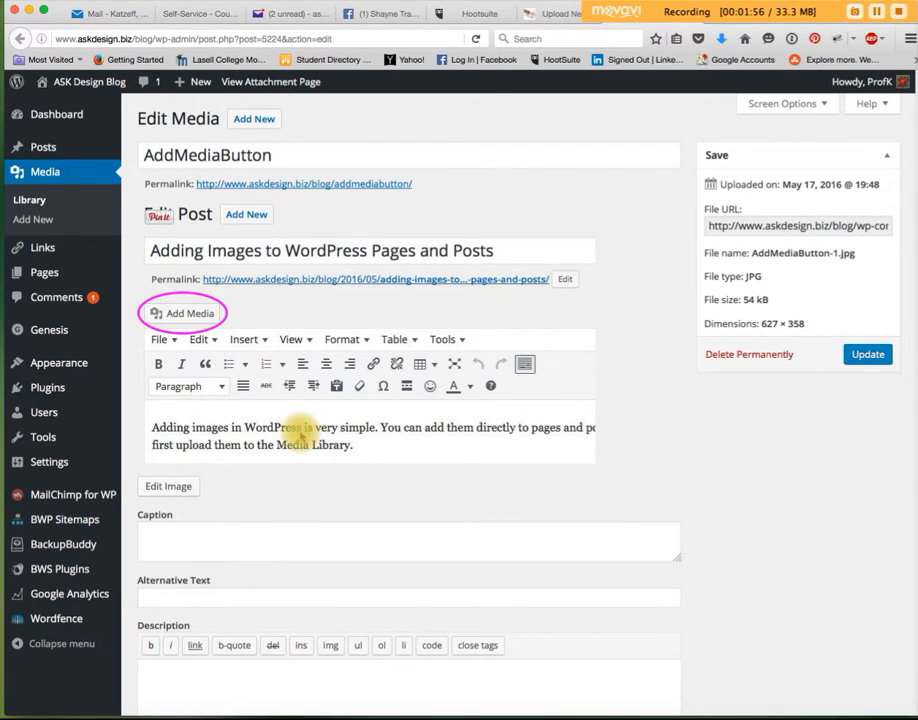
{"action": "left_click", "coordinate": [176, 488]}
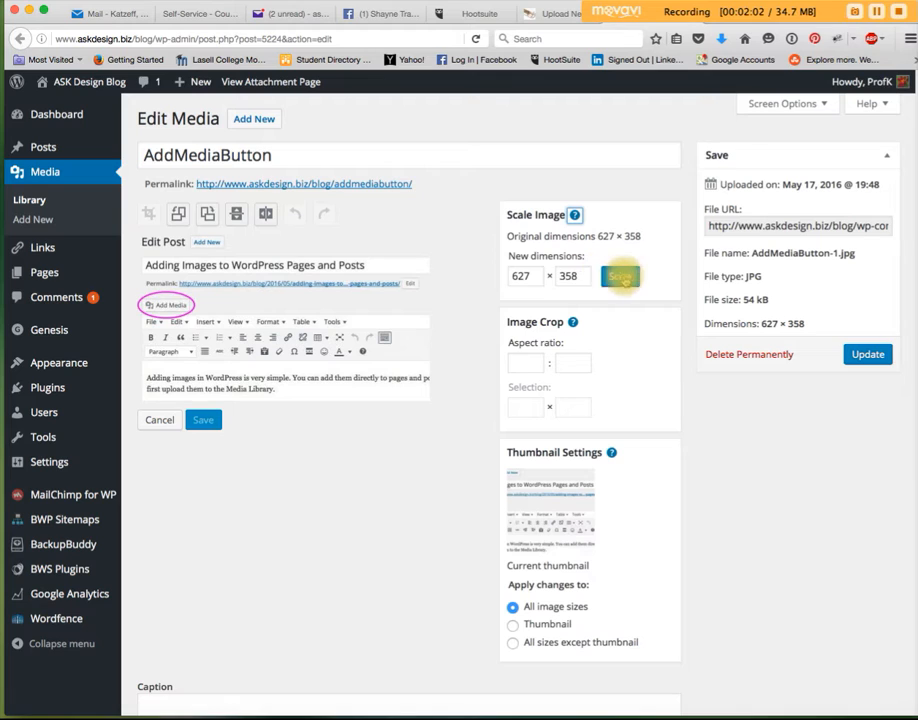
{"action": "left_click_drag", "start_coordinate": [522, 276], "coordinate": [499, 276]}
{"action": "type", "text": "500"}
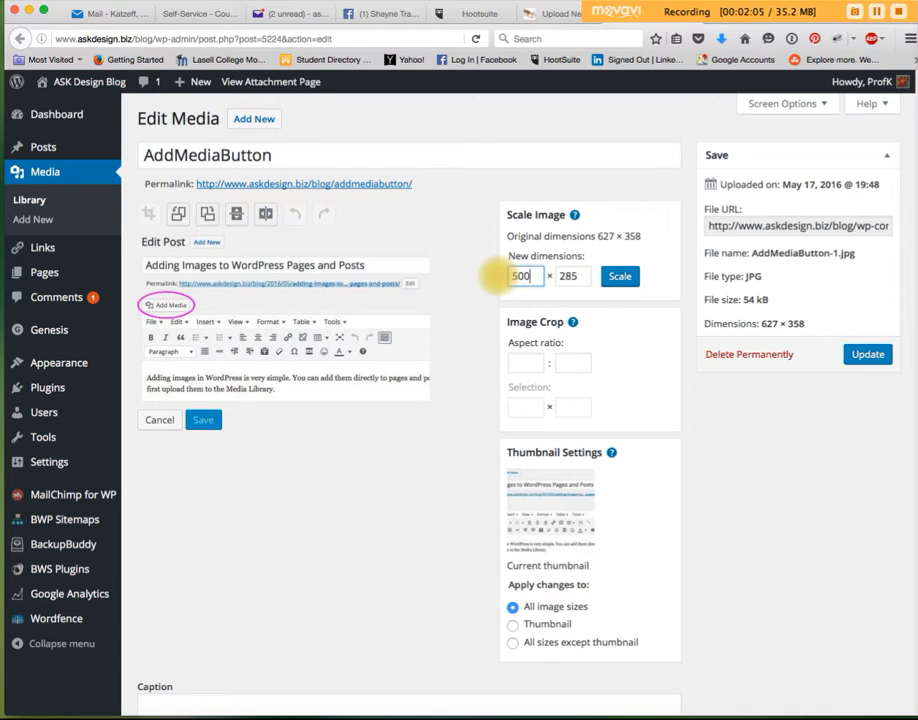
{"action": "key", "text": "Tab"}
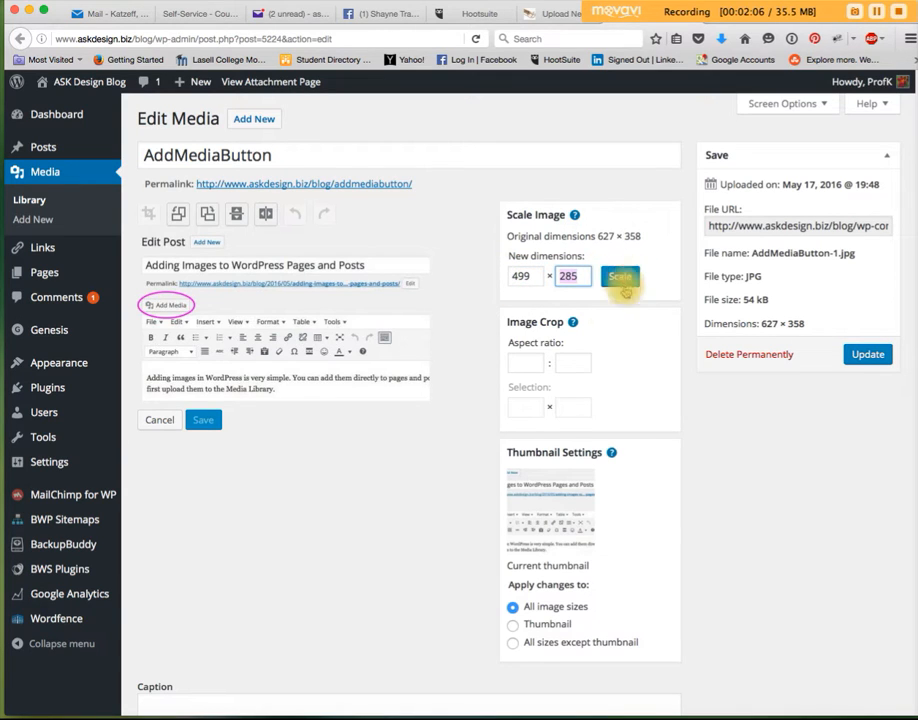
{"action": "left_click", "coordinate": [522, 363]}
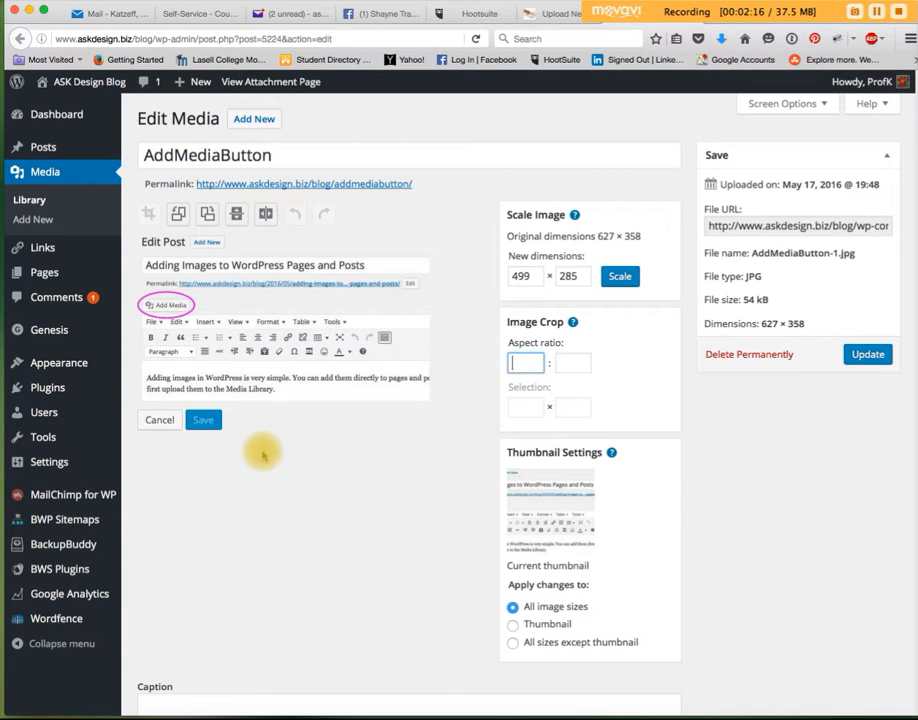
{"action": "left_click", "coordinate": [159, 420]}
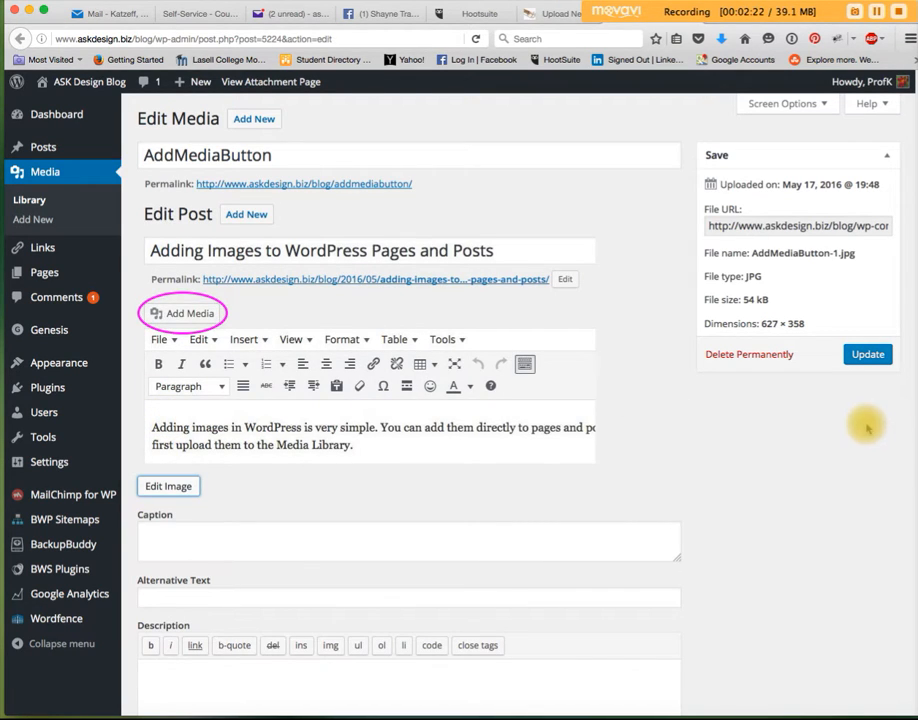
Try choosing AddMediaButton.jpg from the add-images-to-WP folder in the multi-file uploader, and dismiss the file selection.
{"action": "mouse_move", "coordinate": [868, 82]}
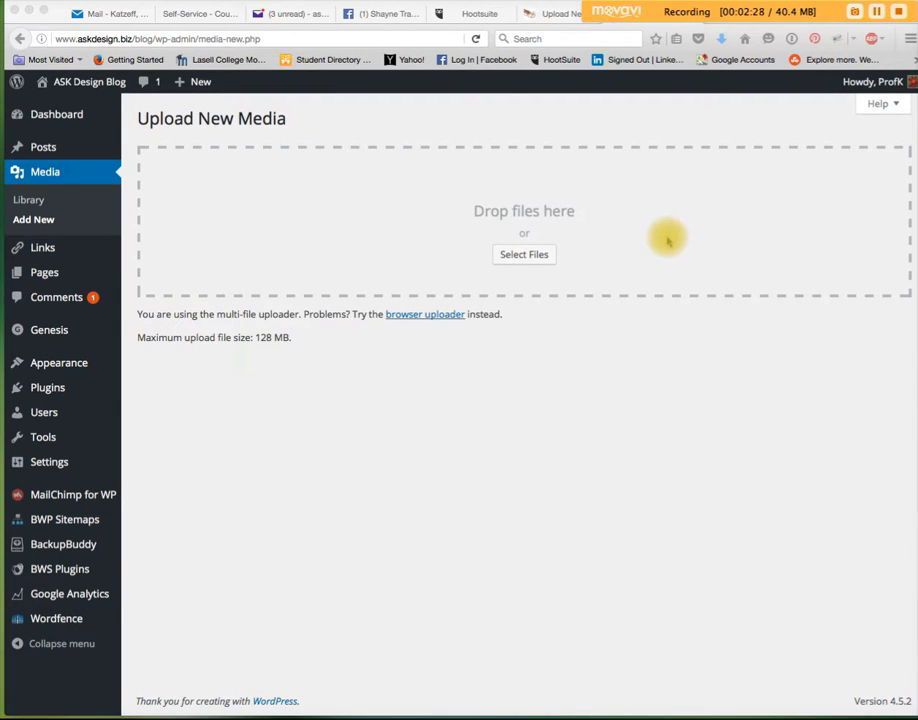
{"action": "left_click", "coordinate": [518, 255]}
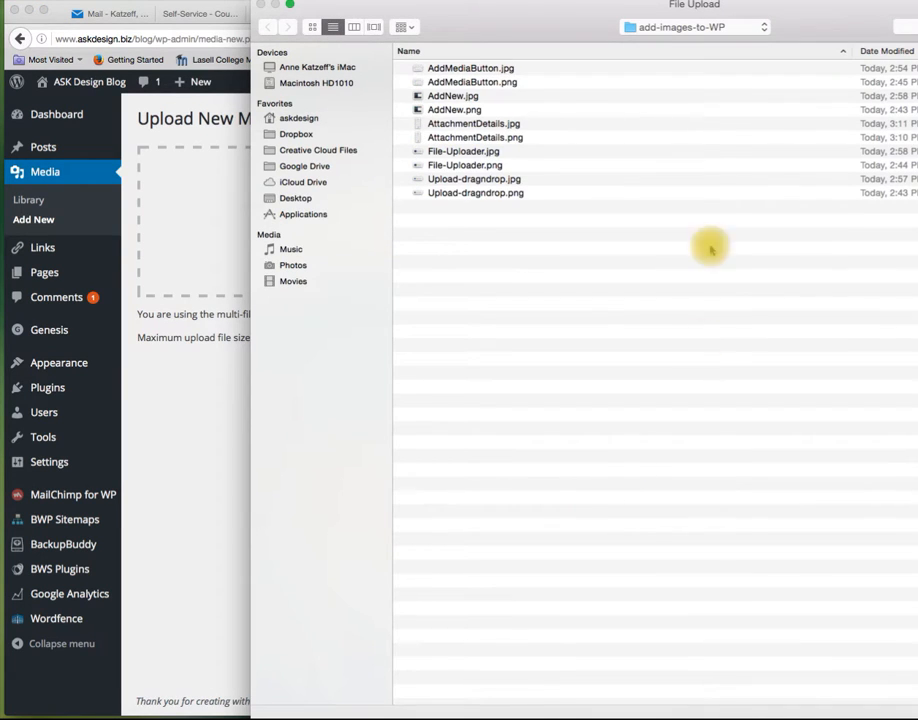
{"action": "left_click", "coordinate": [750, 27]}
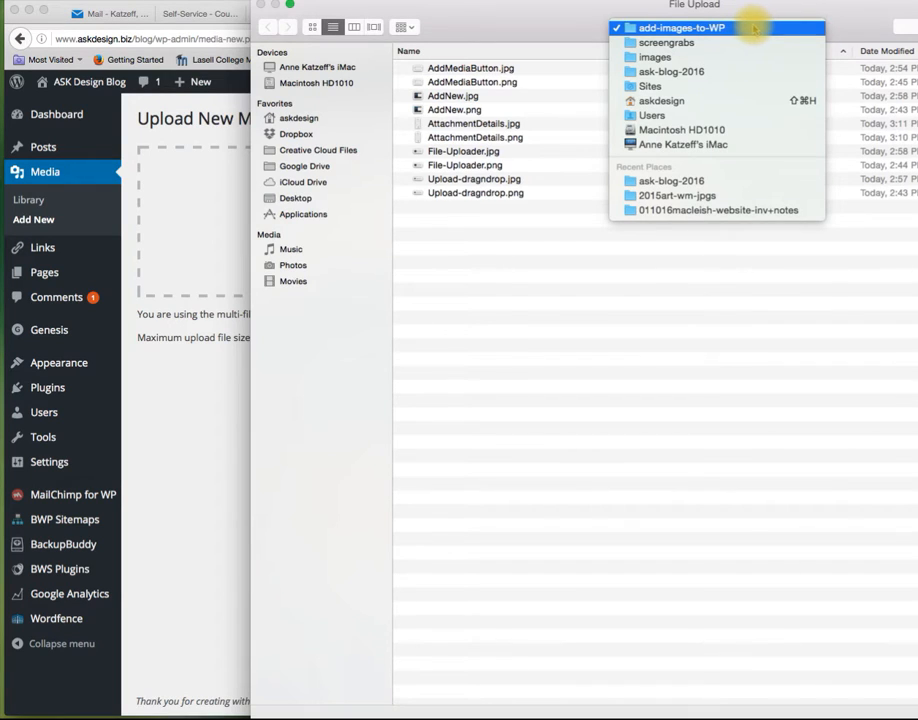
{"action": "left_click", "coordinate": [590, 307]}
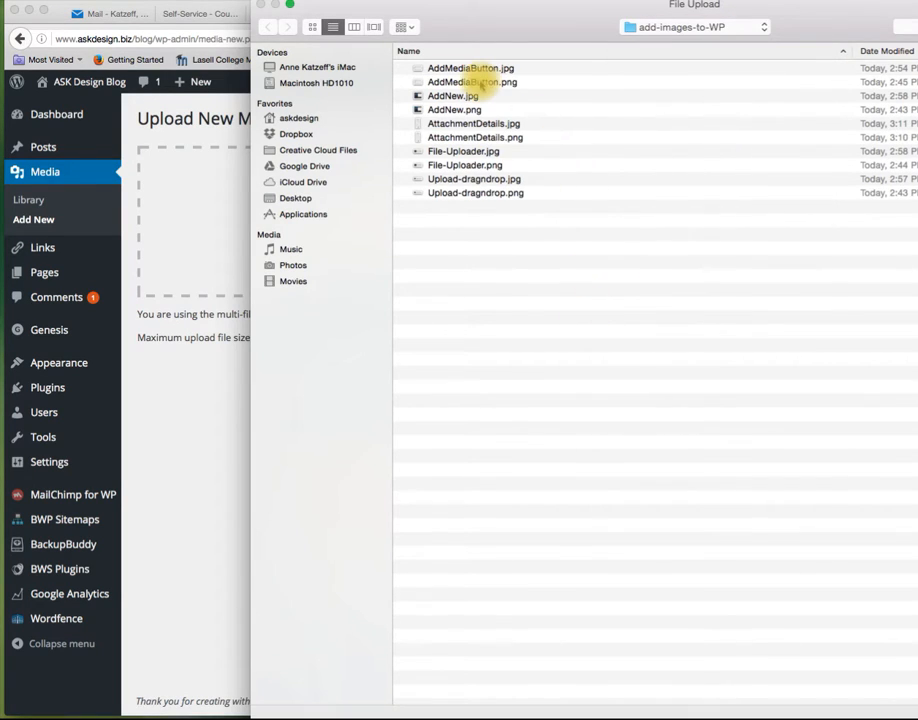
{"action": "left_click", "coordinate": [455, 68]}
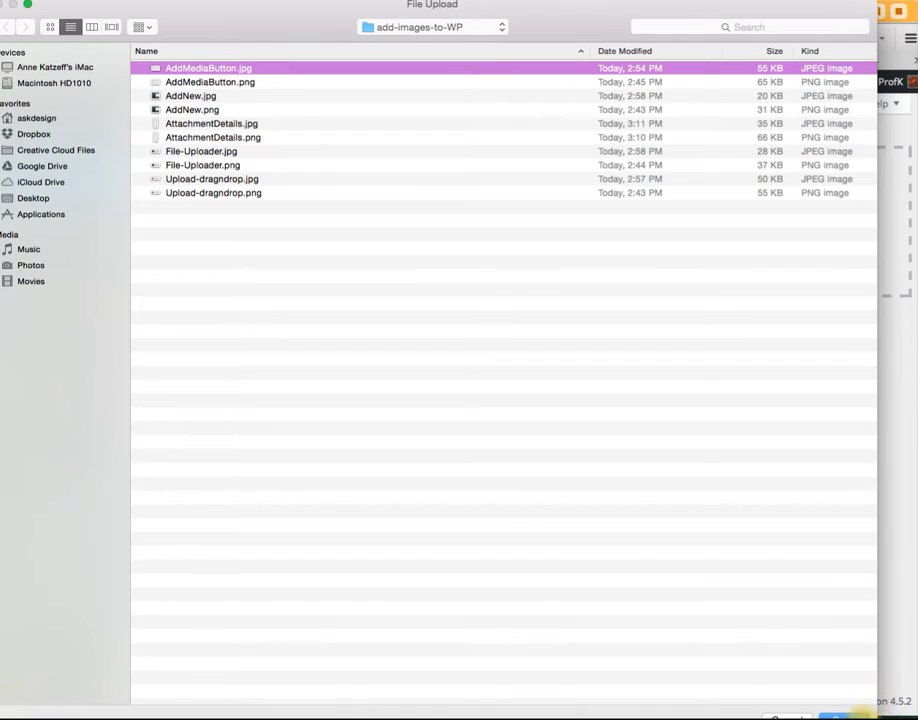
{"action": "left_click", "coordinate": [872, 692]}
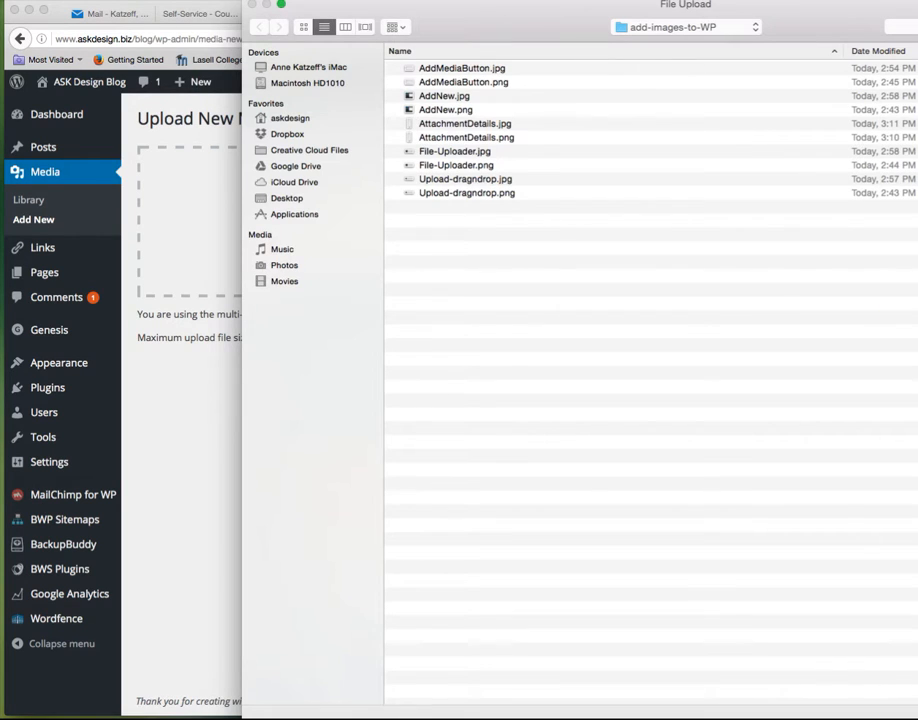
{"action": "key", "text": "Escape"}
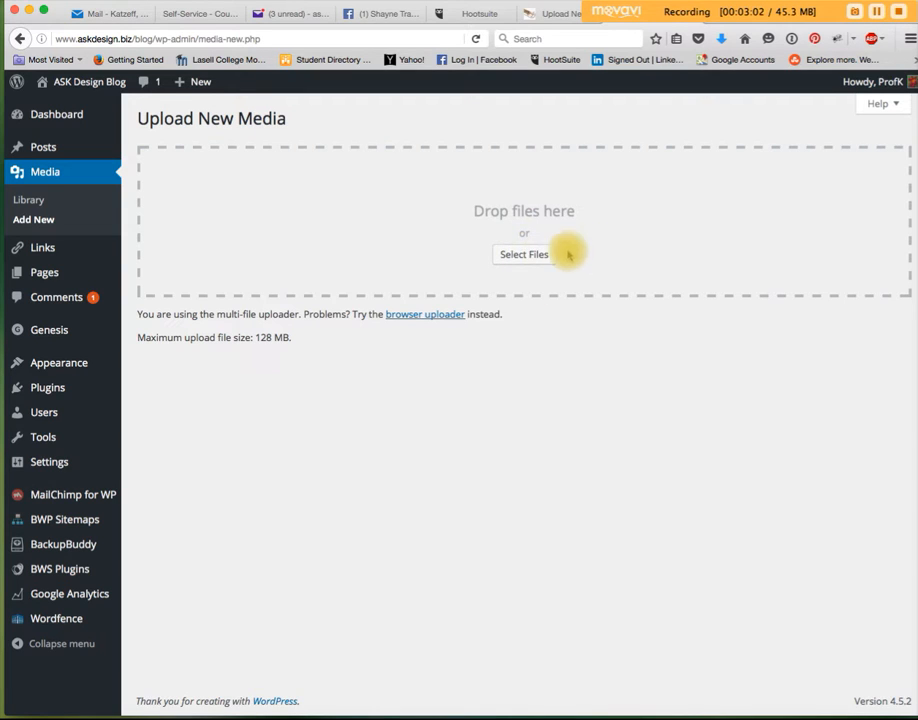
Switch to the browser uploader, try choosing AddMediaButton.jpg for upload, and dismiss the file selection.
{"action": "left_click", "coordinate": [428, 316]}
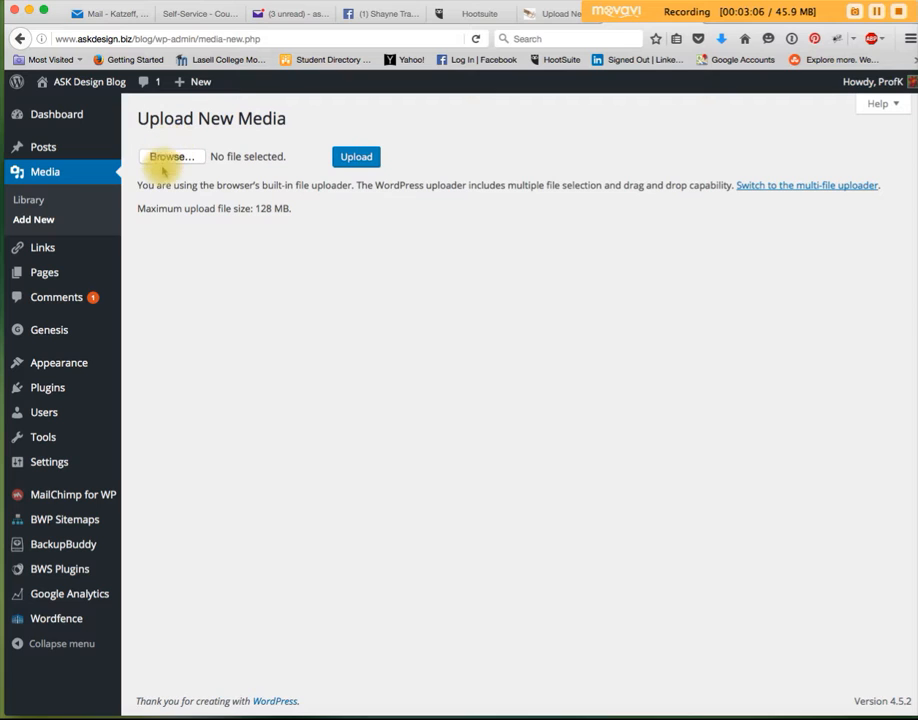
{"action": "left_click", "coordinate": [166, 156]}
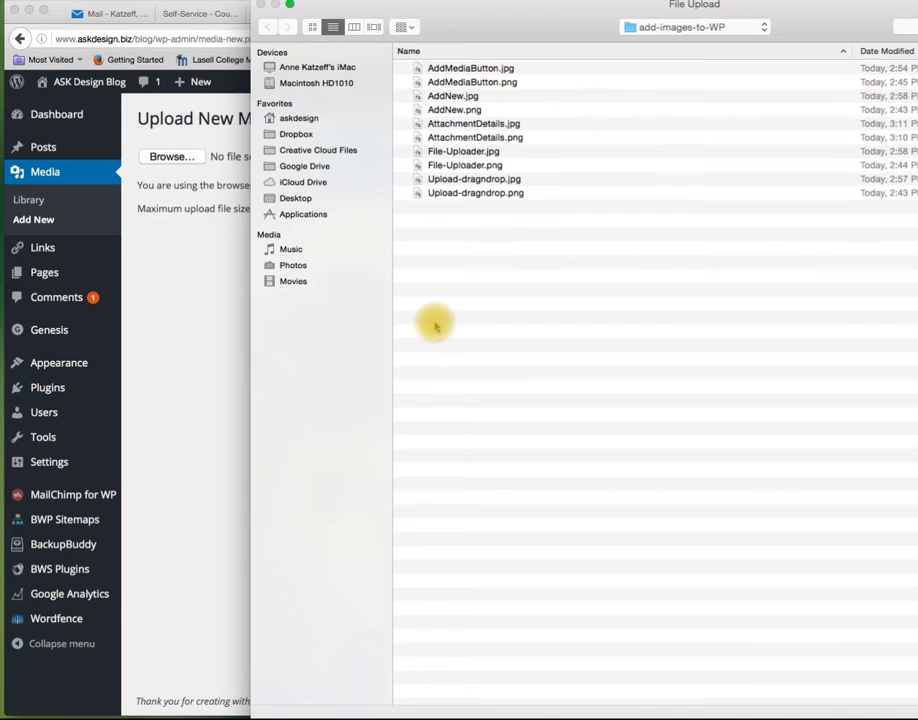
{"action": "left_click", "coordinate": [462, 69]}
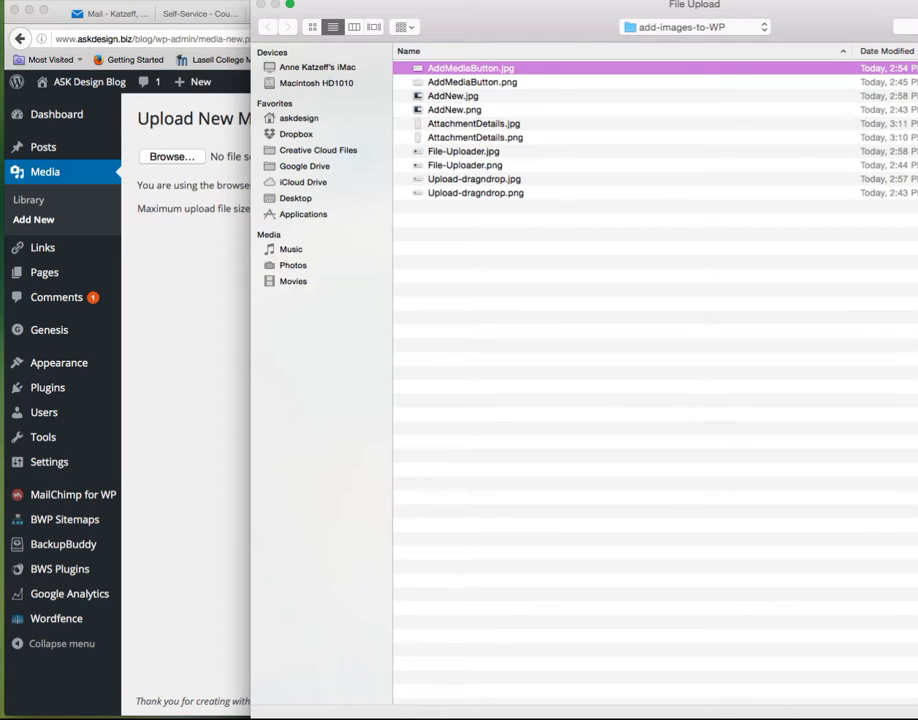
{"action": "key", "text": "Escape"}
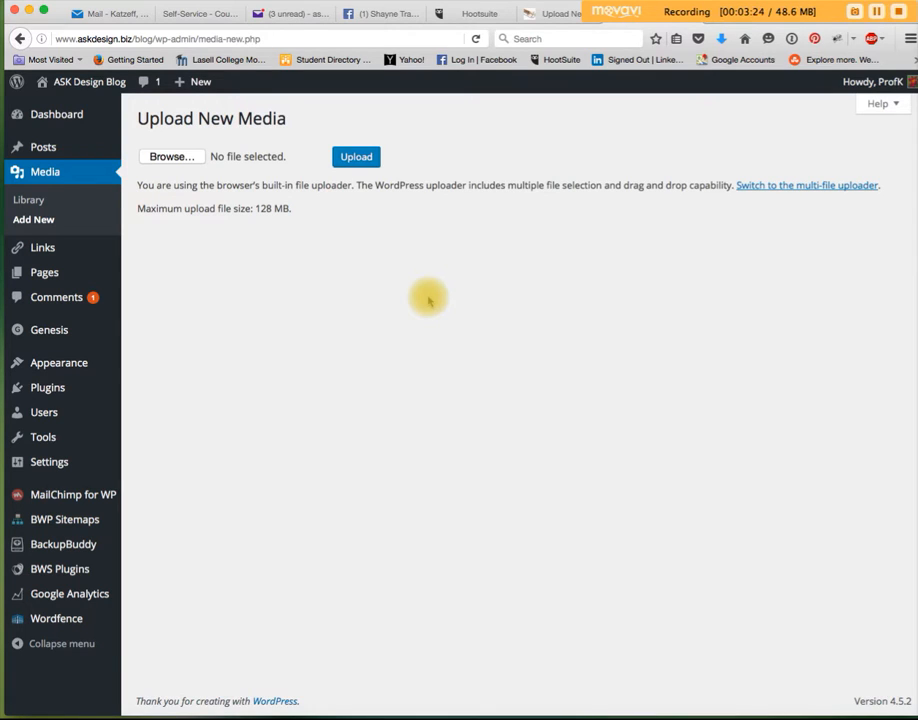
Open the Media Library and examine the available date and media type filter options.
{"action": "left_click", "coordinate": [31, 201]}
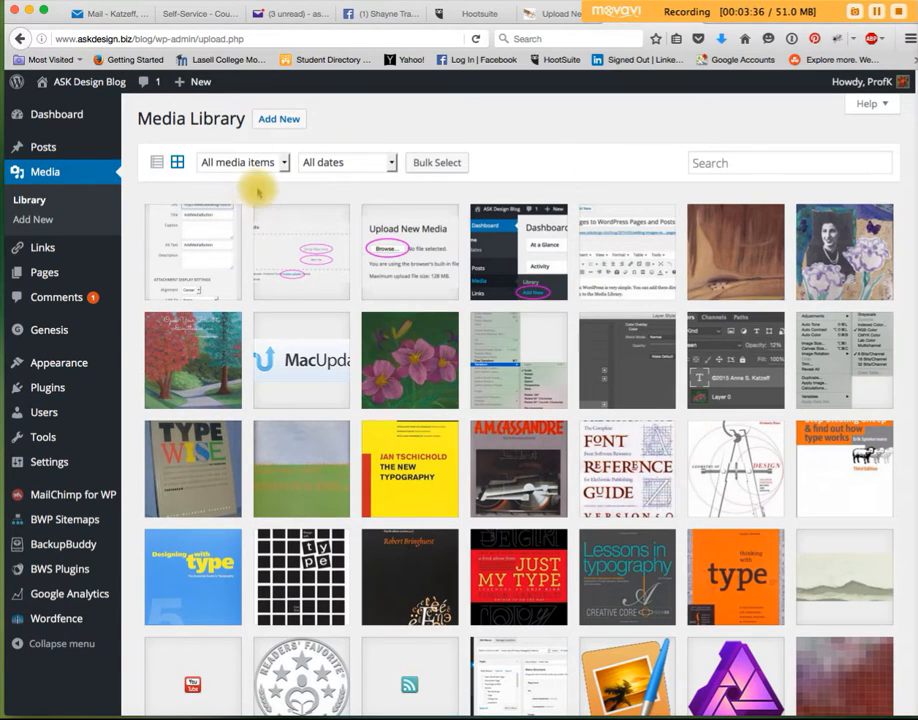
{"action": "left_click", "coordinate": [334, 162]}
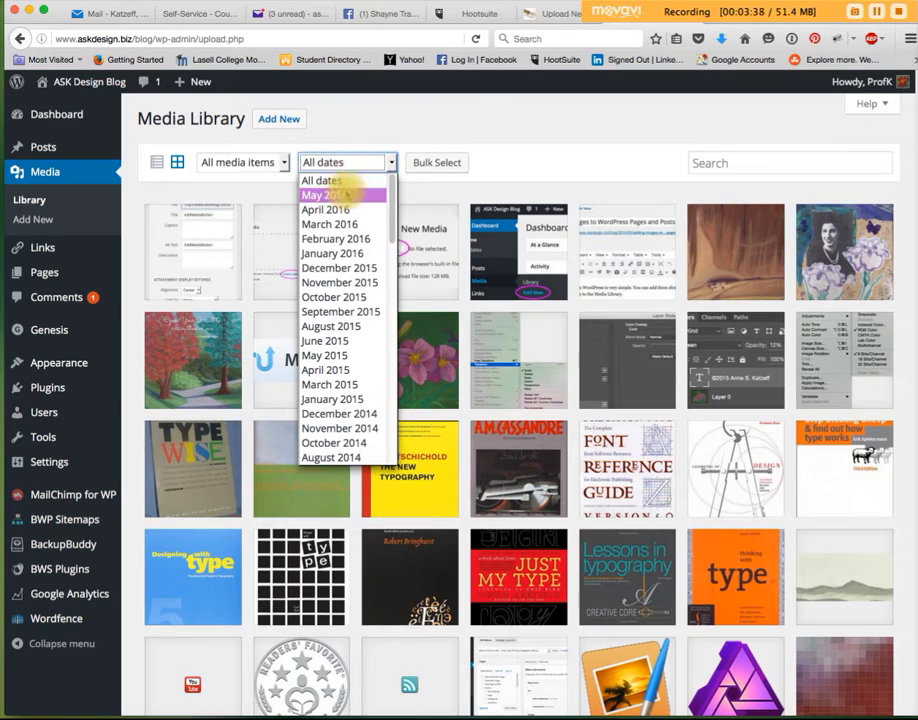
{"action": "left_click", "coordinate": [376, 117]}
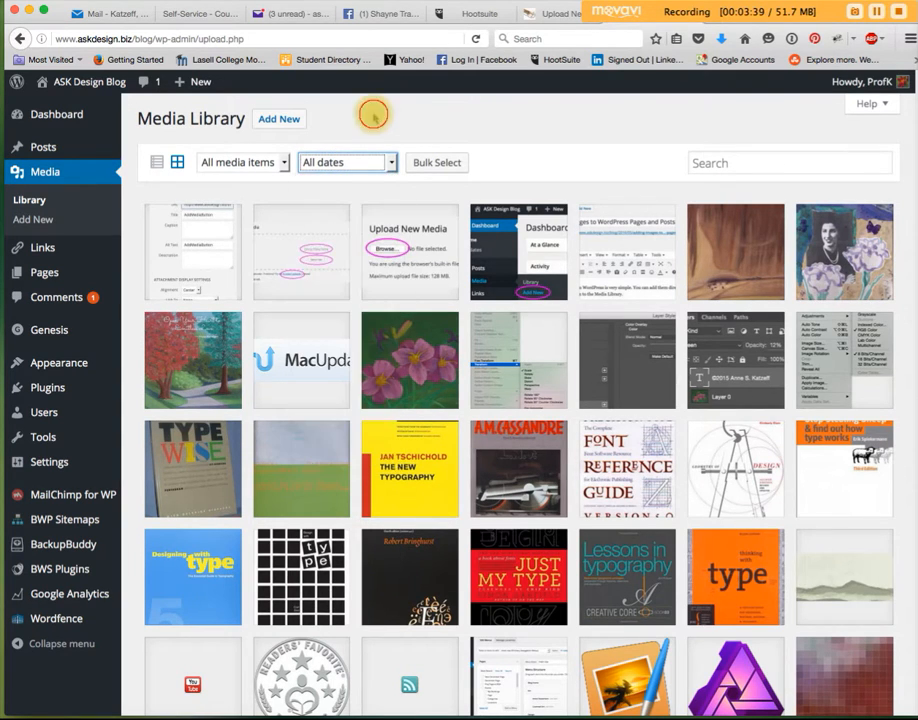
{"action": "left_click", "coordinate": [282, 162]}
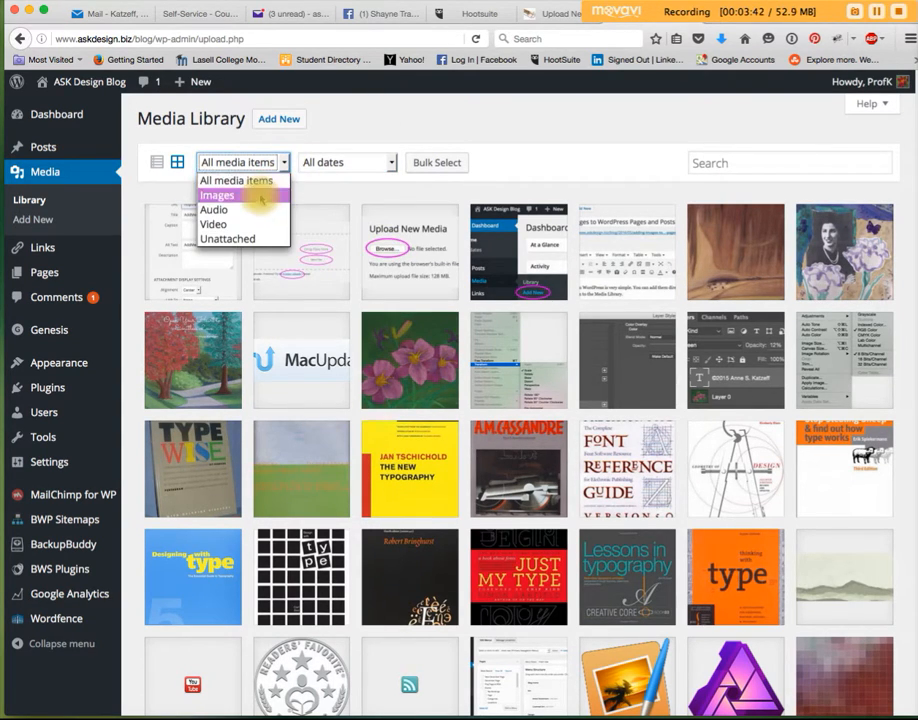
{"action": "left_click", "coordinate": [362, 127]}
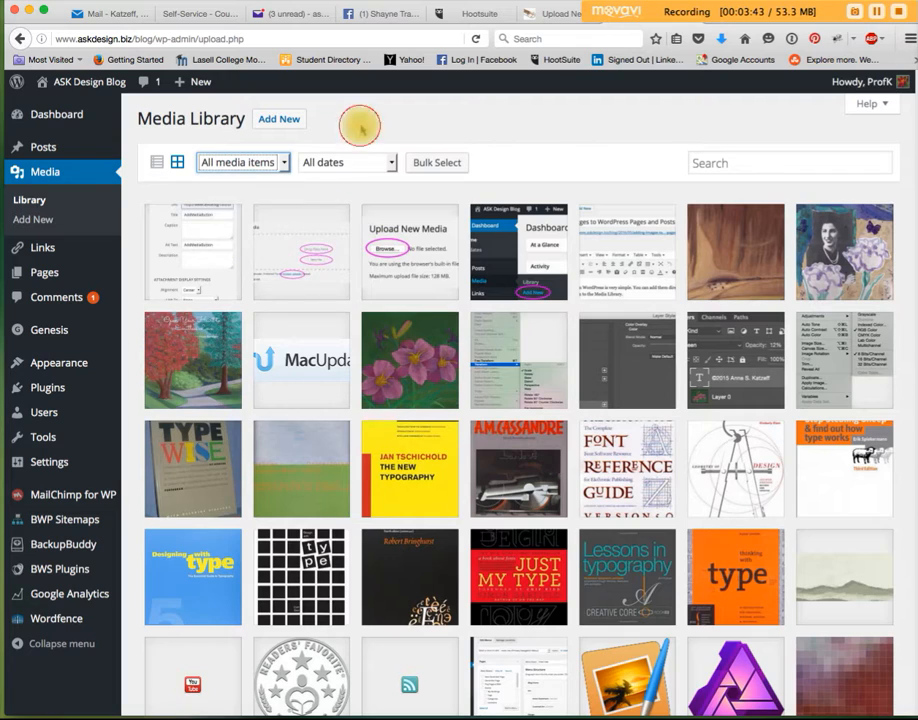
Search the Media Library for "mother".
{"action": "left_click", "coordinate": [745, 166]}
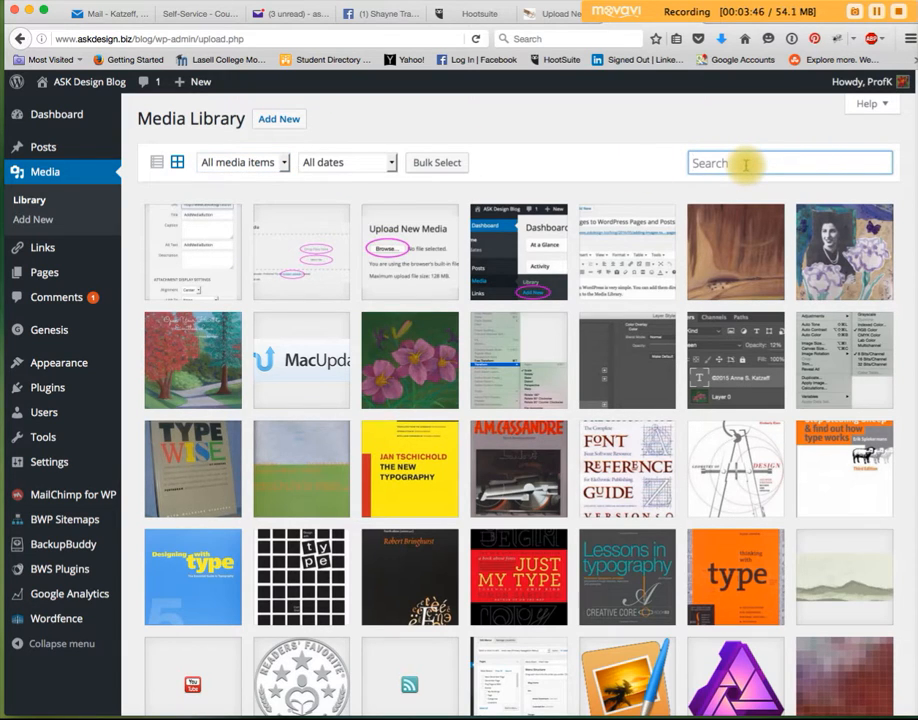
{"action": "type", "text": "mo"}
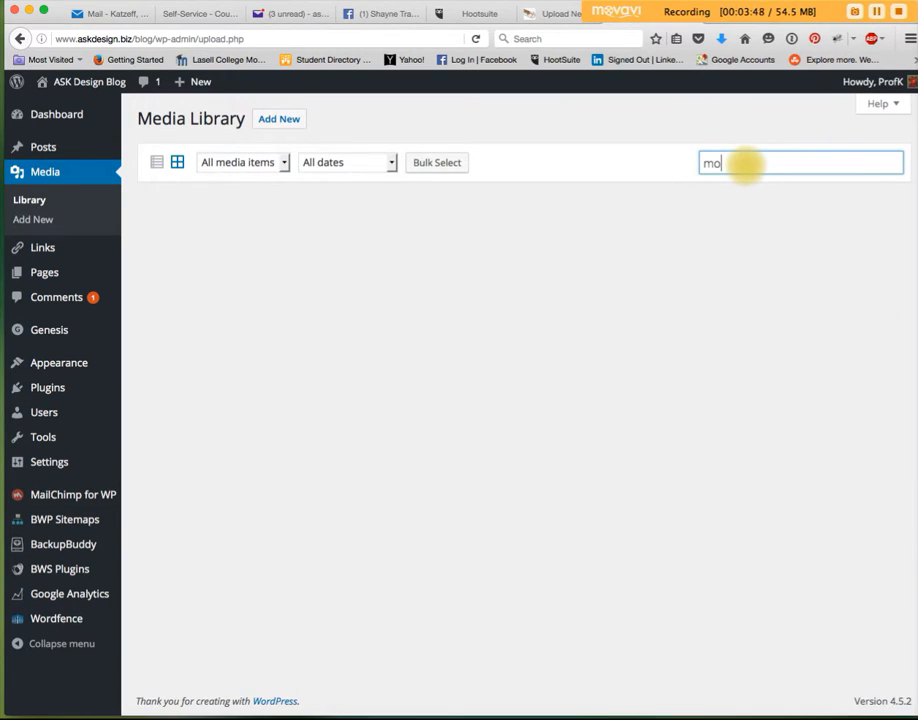
{"action": "type", "text": "ther"}
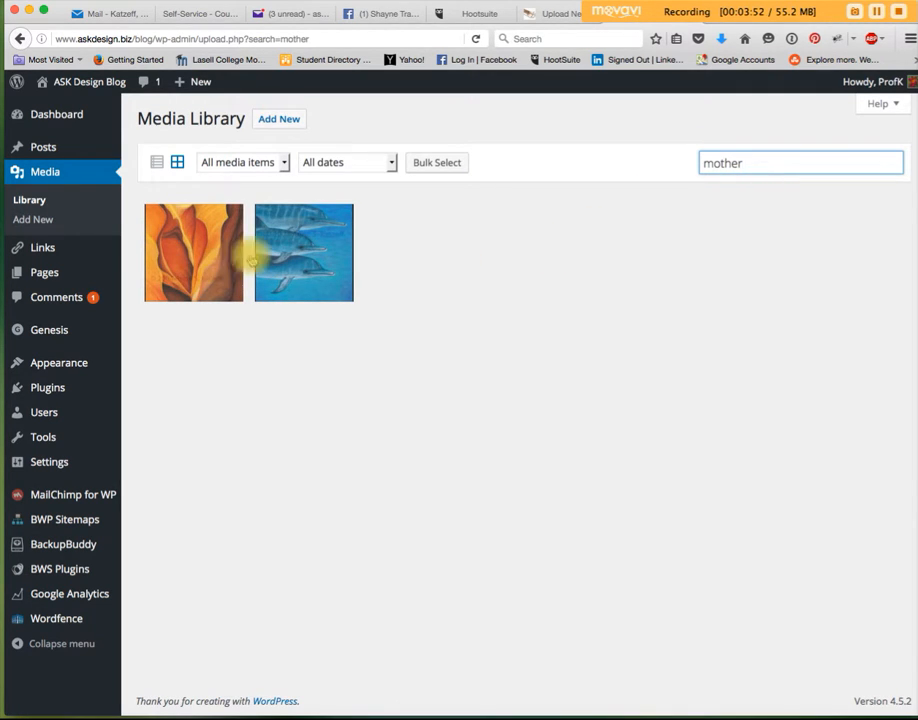
Clear the current search term and search the Media Library for "wordpress".
{"action": "key", "text": "BackSpace"}
{"action": "key", "text": "BackSpace"}
{"action": "key", "text": "BackSpace"}
{"action": "key", "text": "BackSpace"}
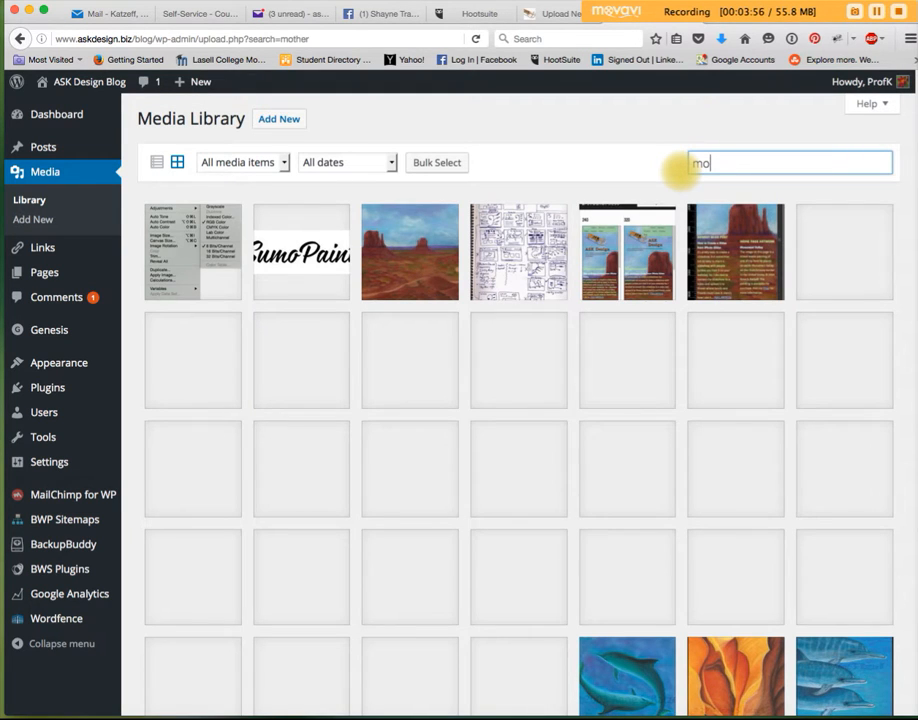
{"action": "key", "text": "BackSpace"}
{"action": "key", "text": "BackSpace"}
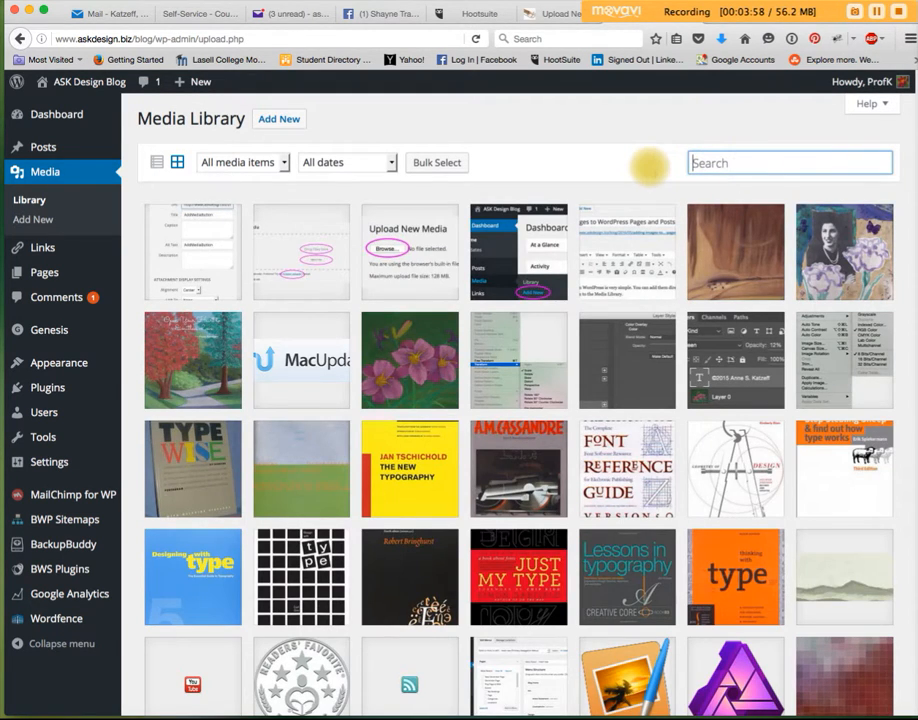
{"action": "type", "text": "wordpress"}
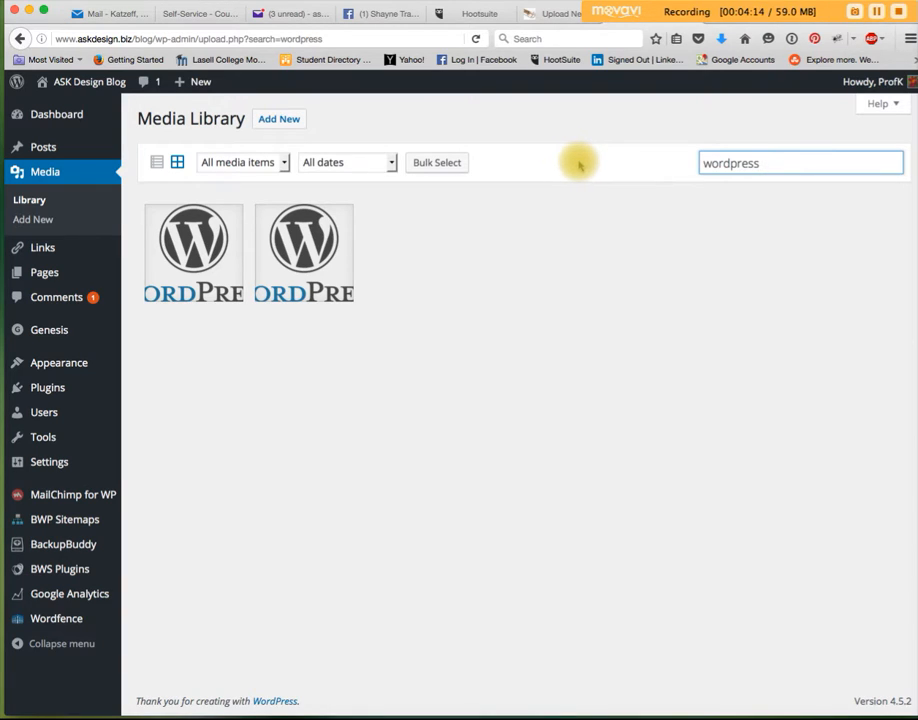
{"action": "left_click", "coordinate": [876, 12]}
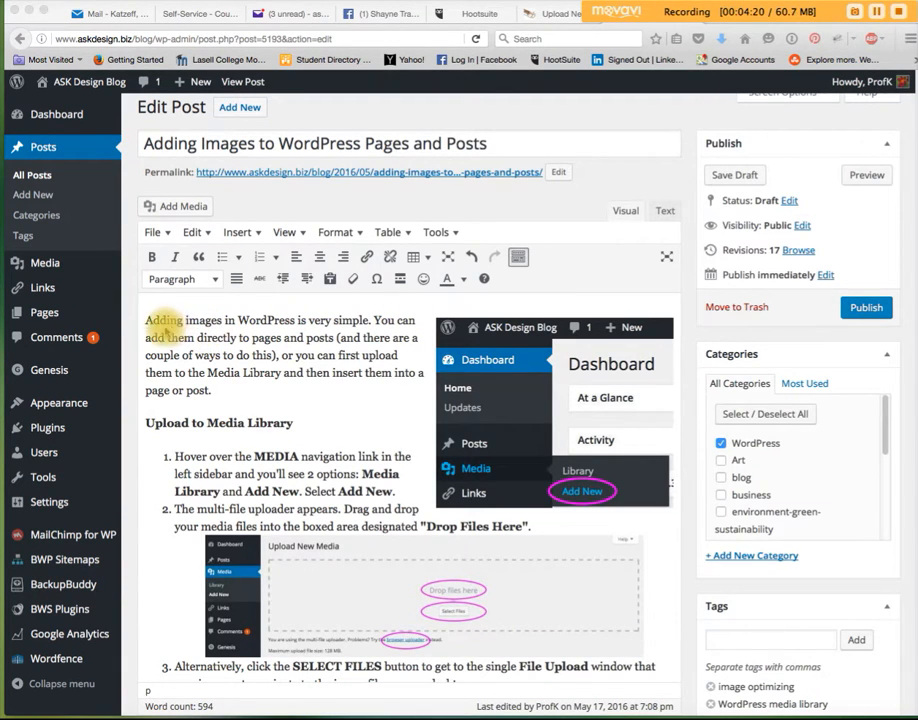
{"action": "left_click", "coordinate": [146, 144]}
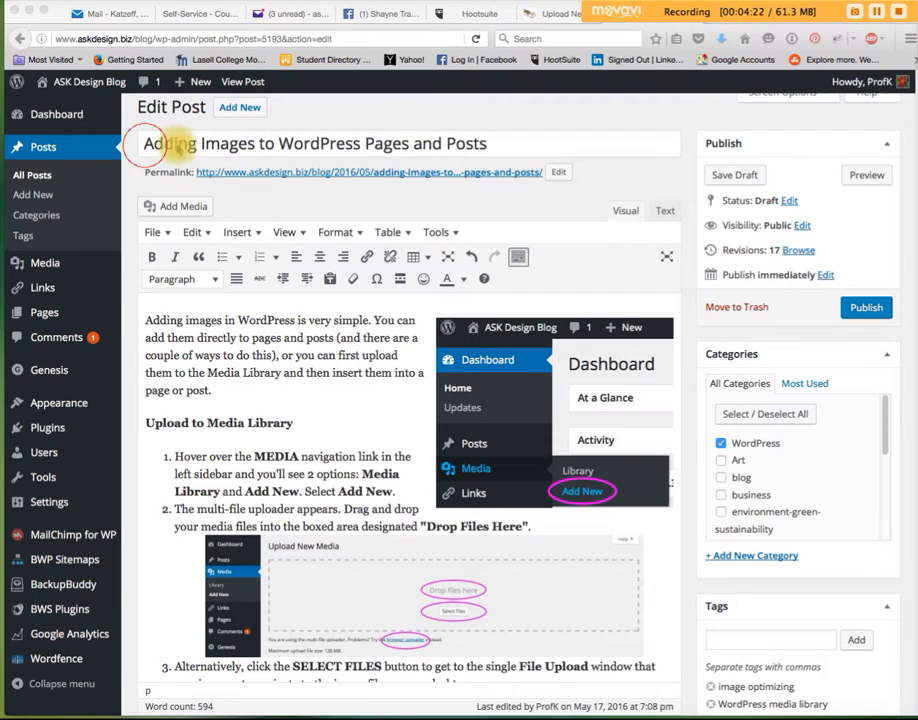
Look over the draft post's title, its upper image and the opening paragraph.
{"action": "left_click_drag", "start_coordinate": [500, 140], "coordinate": [142, 145]}
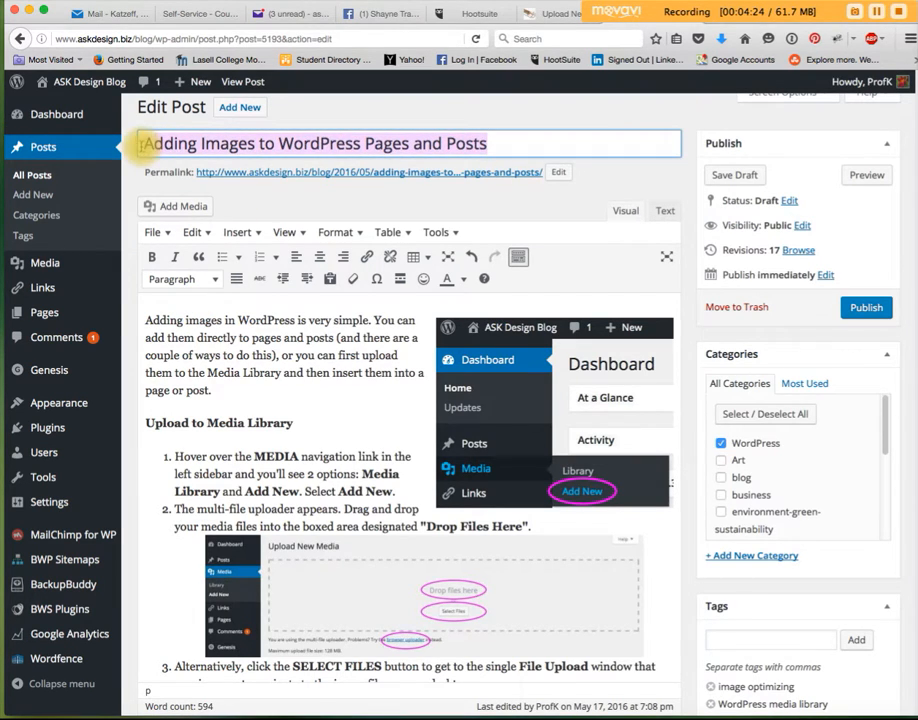
{"action": "left_click", "coordinate": [472, 370]}
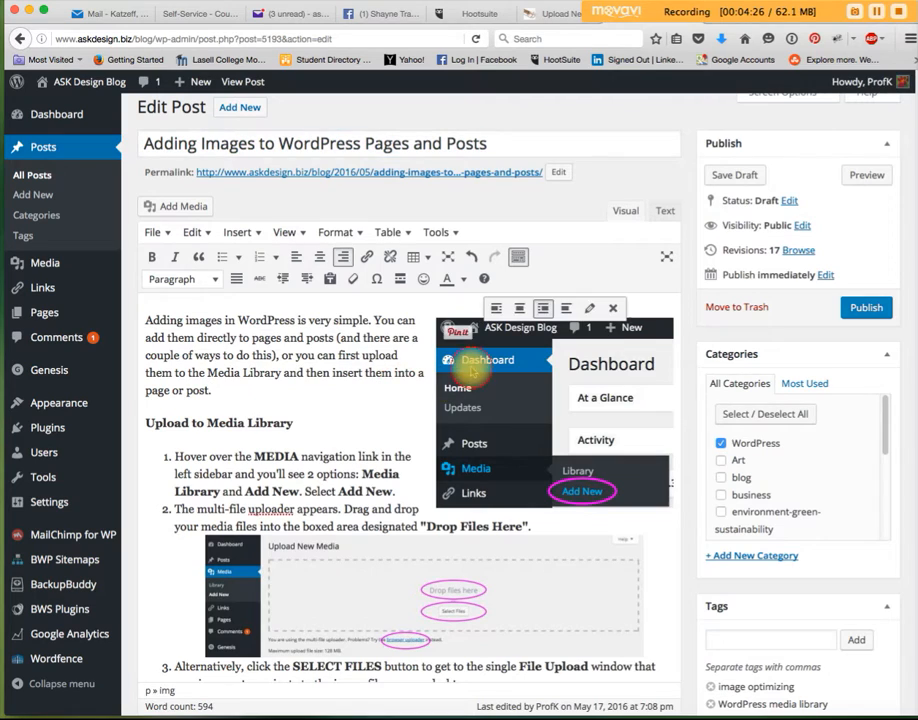
{"action": "left_click", "coordinate": [256, 355]}
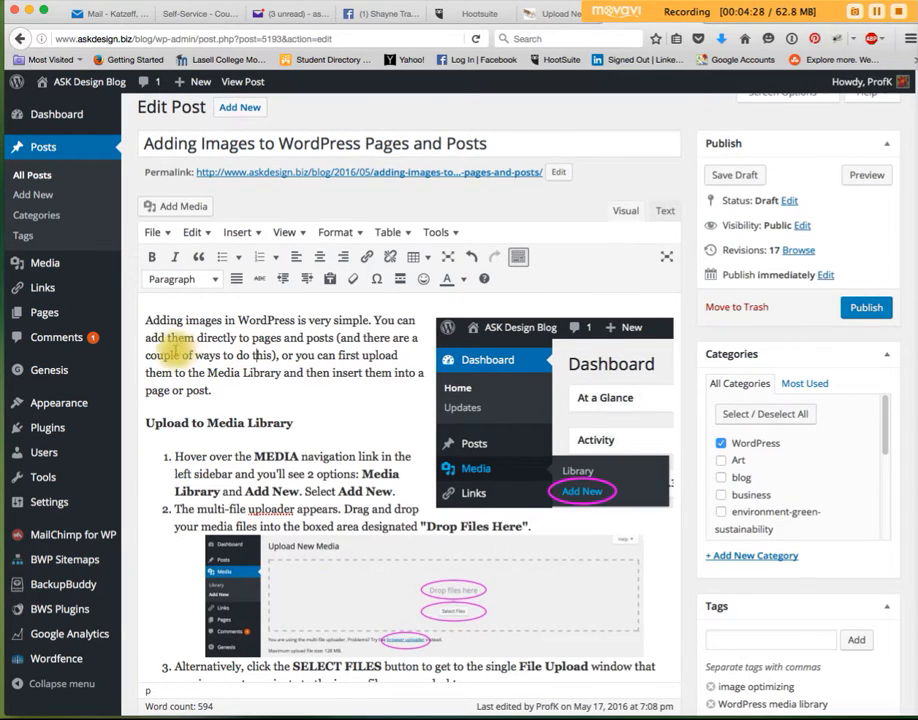
Try adding a blank line after the opening paragraph and remove it again.
{"action": "left_click", "coordinate": [145, 321]}
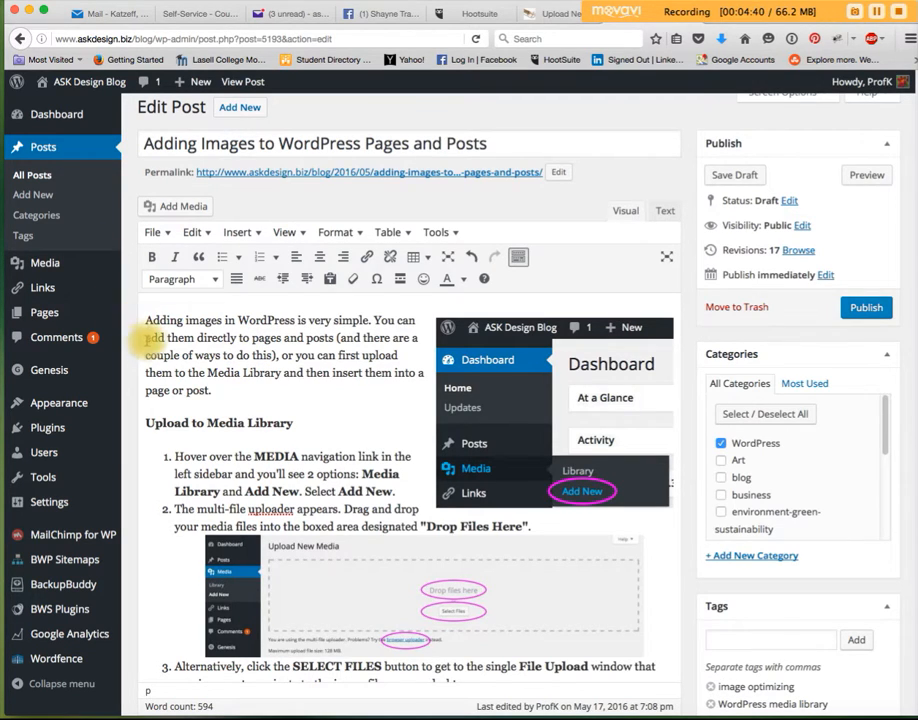
{"action": "left_click", "coordinate": [232, 392]}
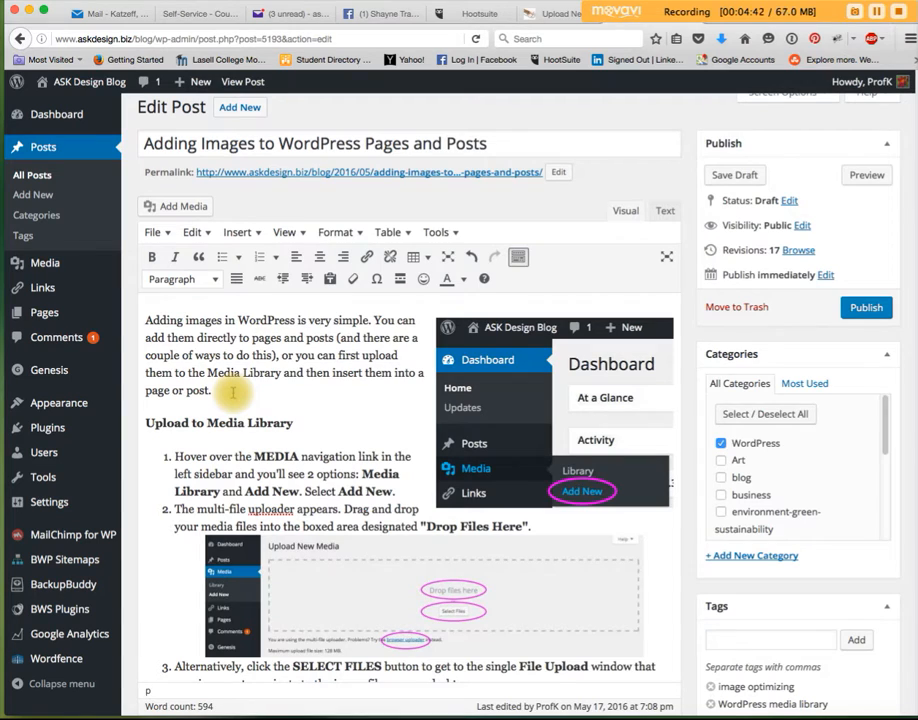
{"action": "key", "text": "Return"}
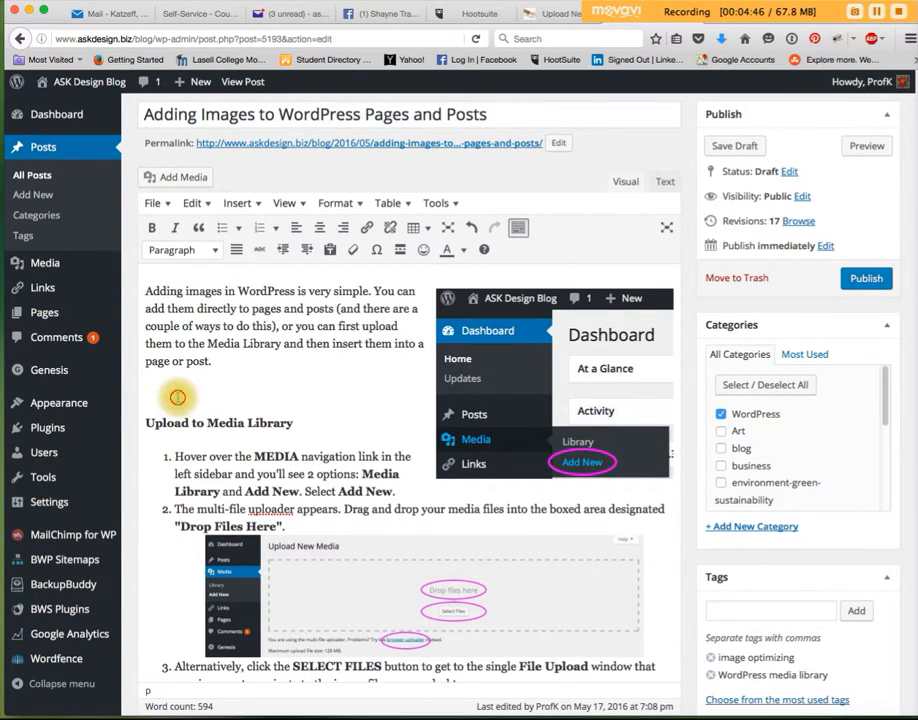
{"action": "key", "text": "BackSpace"}
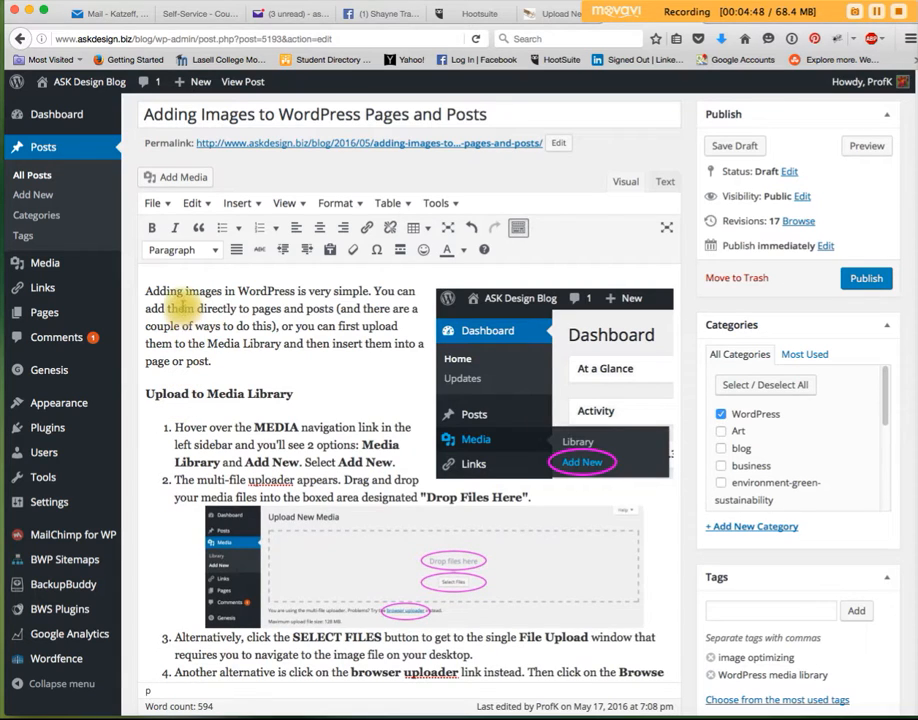
Place the insertion point directly before the first word of the opening paragraph and start adding media there.
{"action": "left_click", "coordinate": [540, 333]}
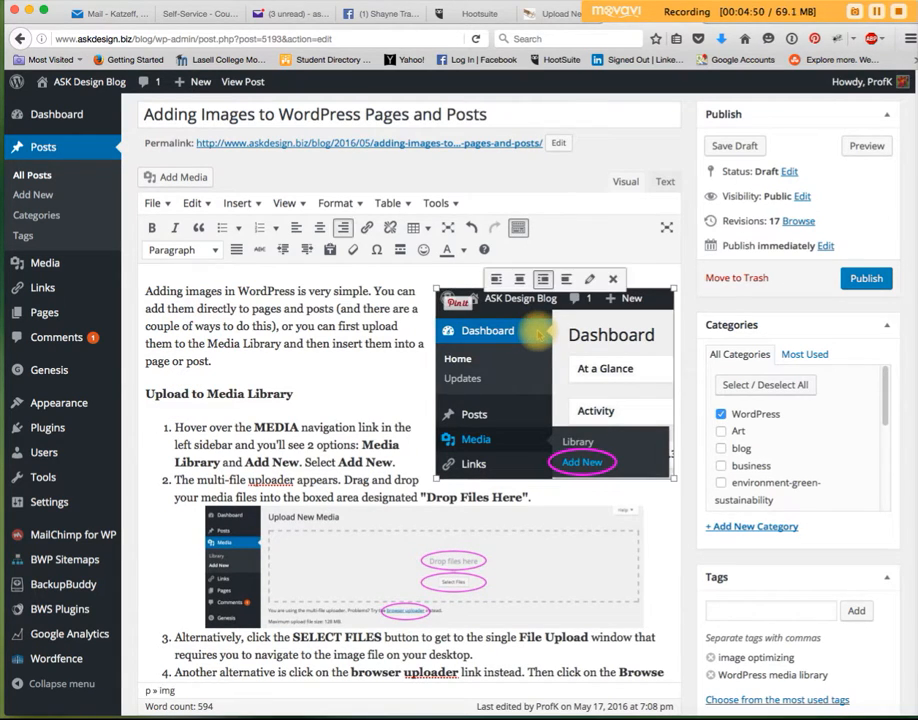
{"action": "left_click", "coordinate": [157, 291]}
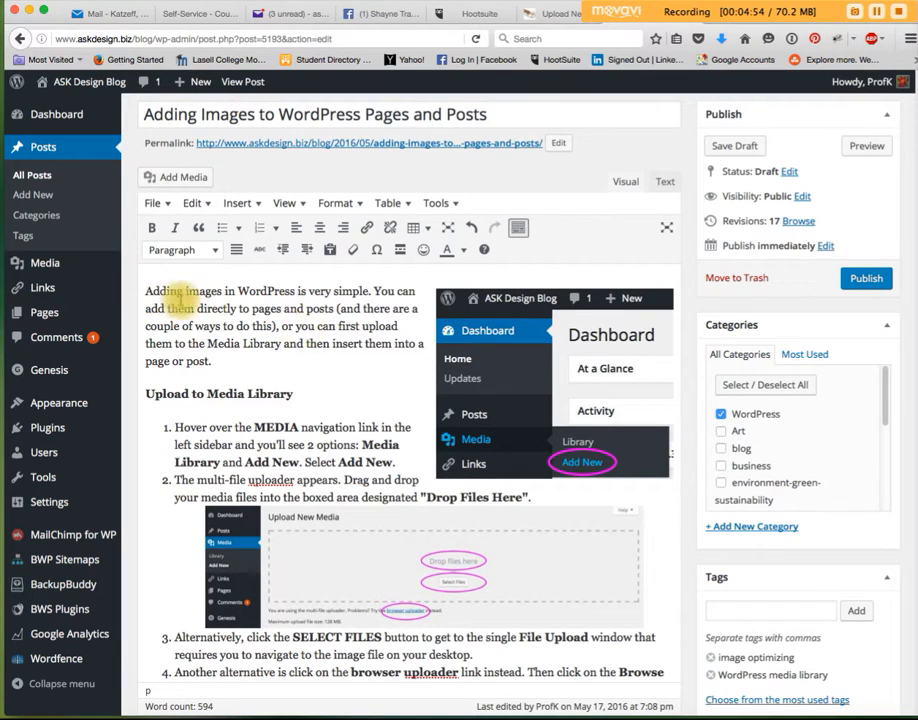
{"action": "double_click", "coordinate": [146, 288]}
{"action": "triple_click", "coordinate": [146, 289]}
{"action": "left_click", "coordinate": [149, 290]}
{"action": "double_click", "coordinate": [149, 290]}
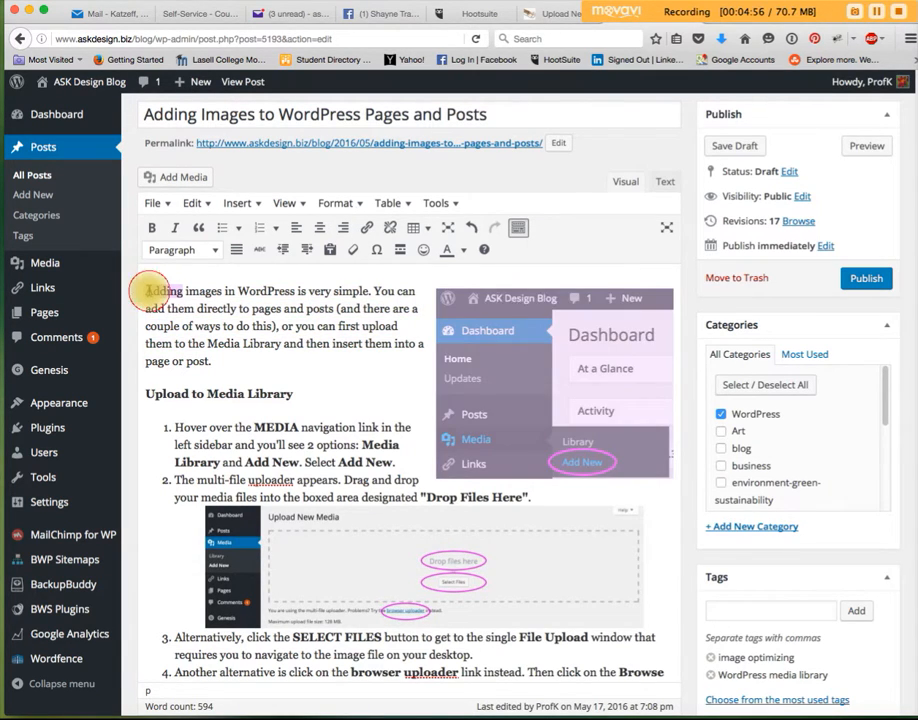
{"action": "triple_click", "coordinate": [147, 289]}
{"action": "left_click", "coordinate": [146, 290]}
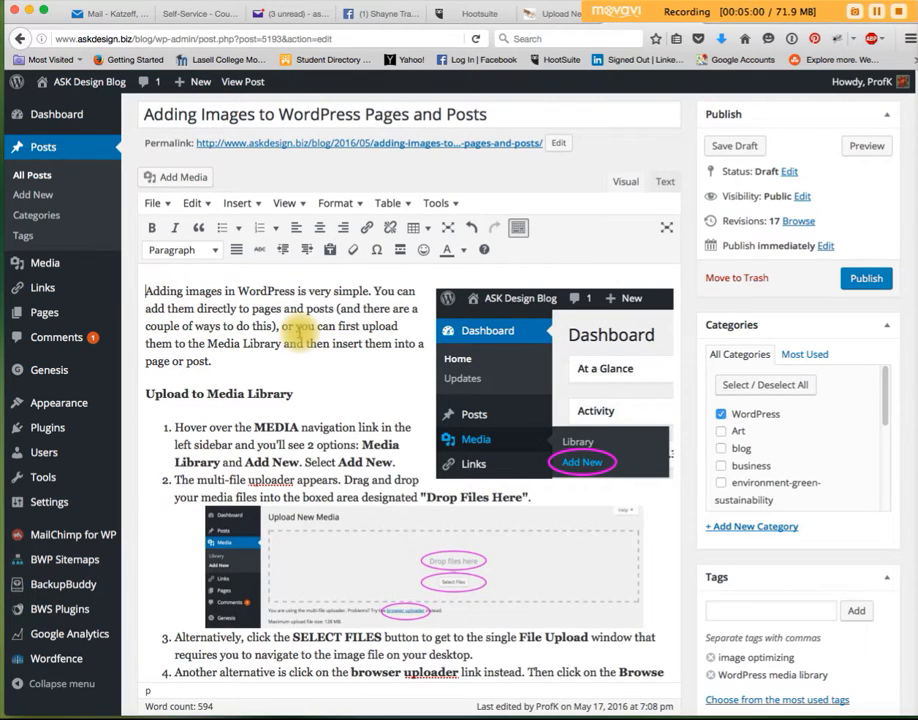
{"action": "left_click", "coordinate": [180, 177]}
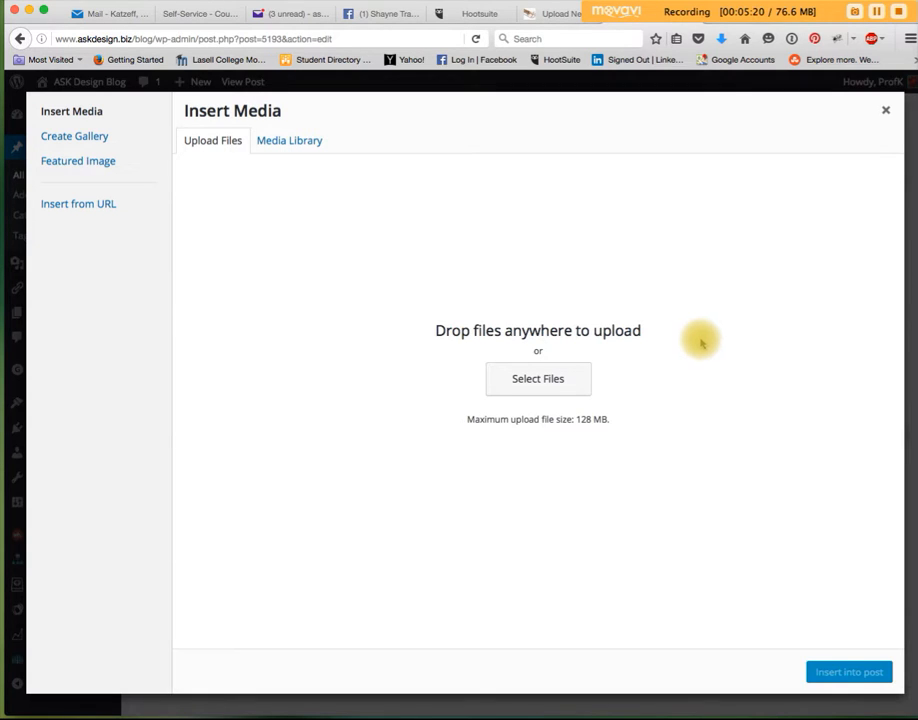
{"action": "left_click", "coordinate": [536, 385]}
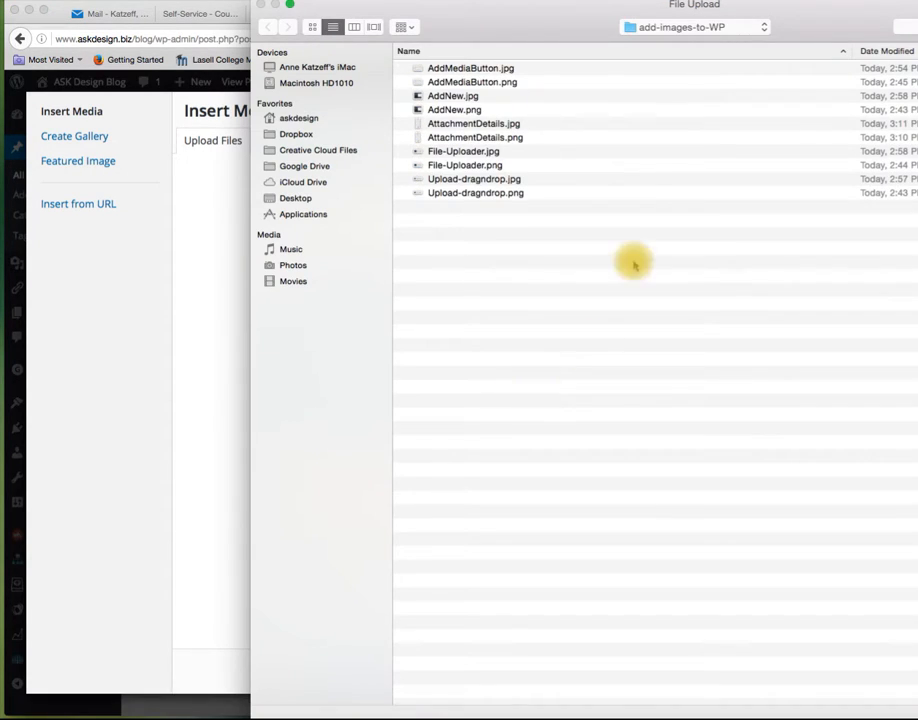
{"action": "left_click", "coordinate": [436, 68]}
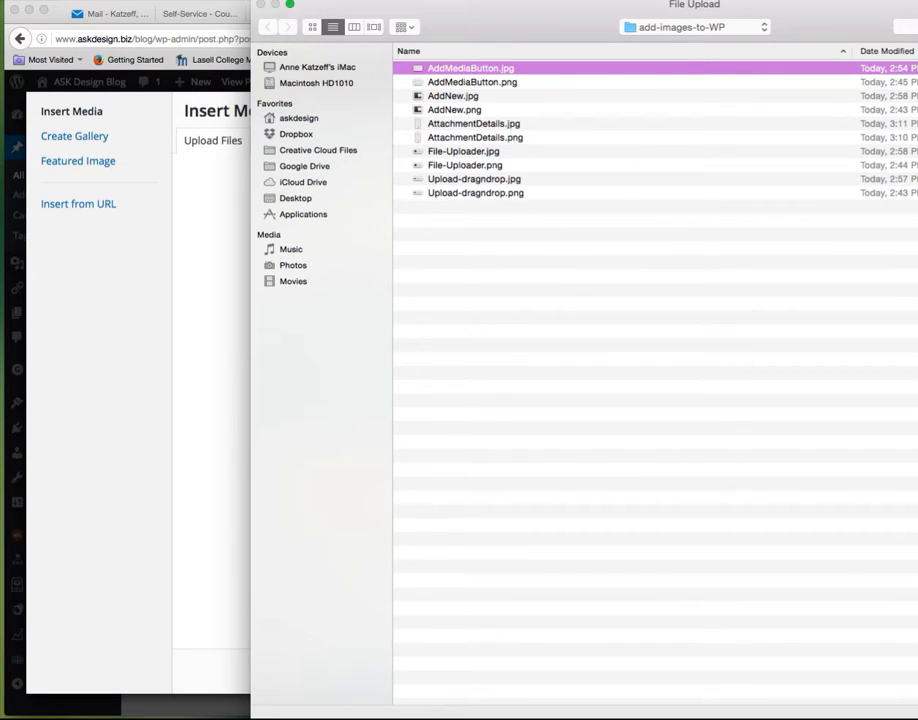
{"action": "key", "text": "Escape"}
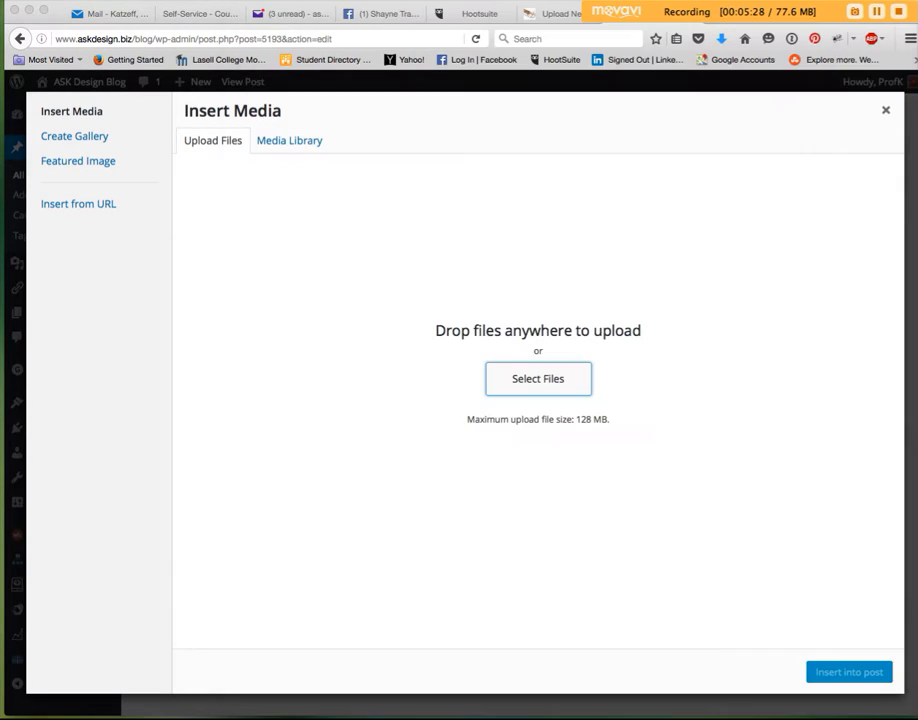
{"action": "left_click", "coordinate": [478, 559]}
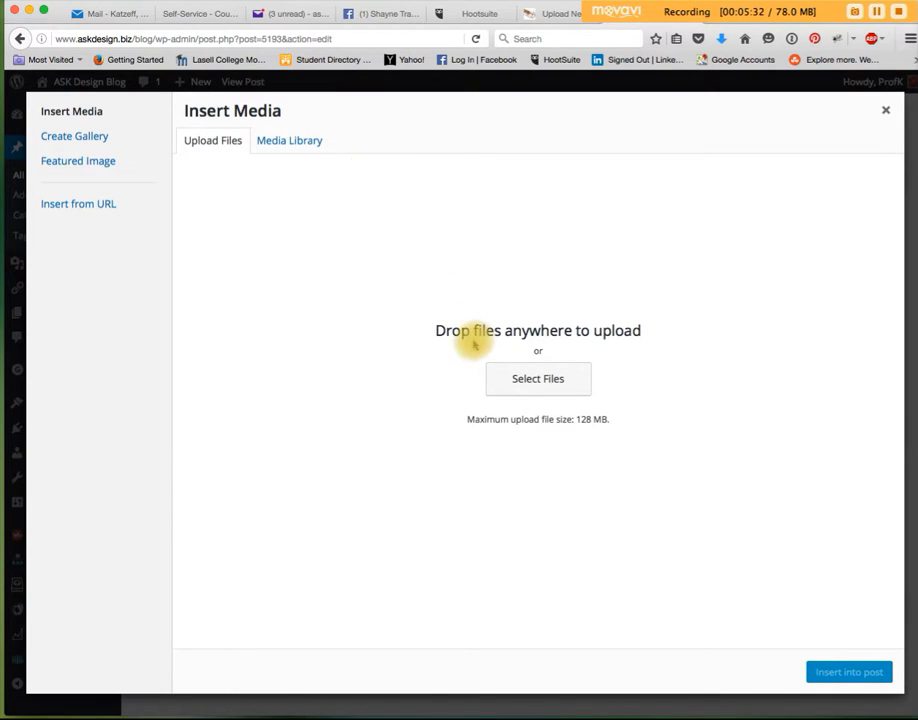
Upload AddMediaButton.jpg from the add-images-to-WP folder.
{"action": "left_click", "coordinate": [531, 381]}
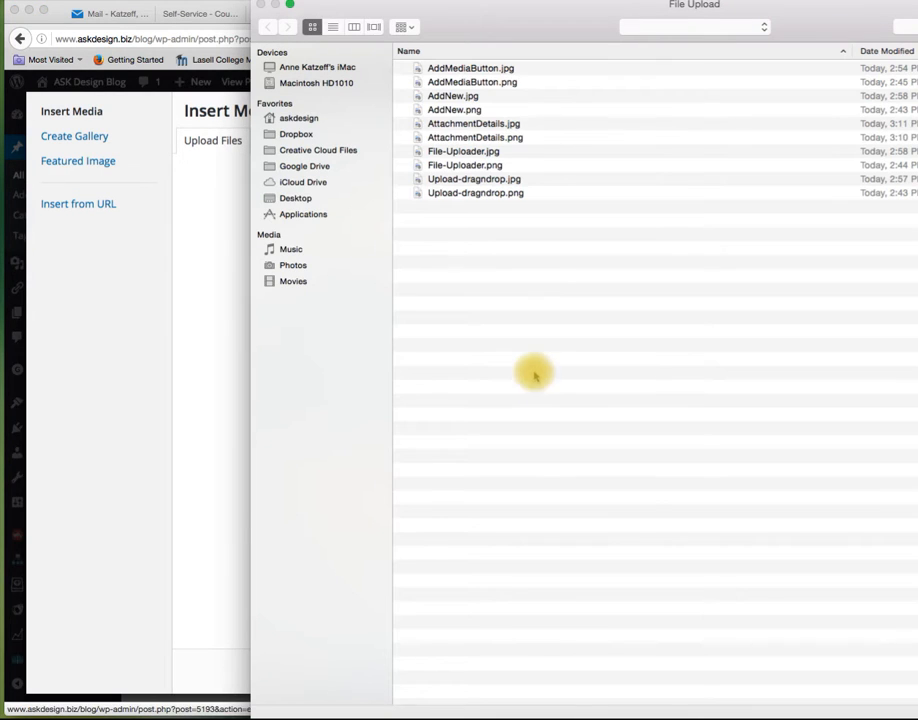
{"action": "left_click", "coordinate": [440, 67]}
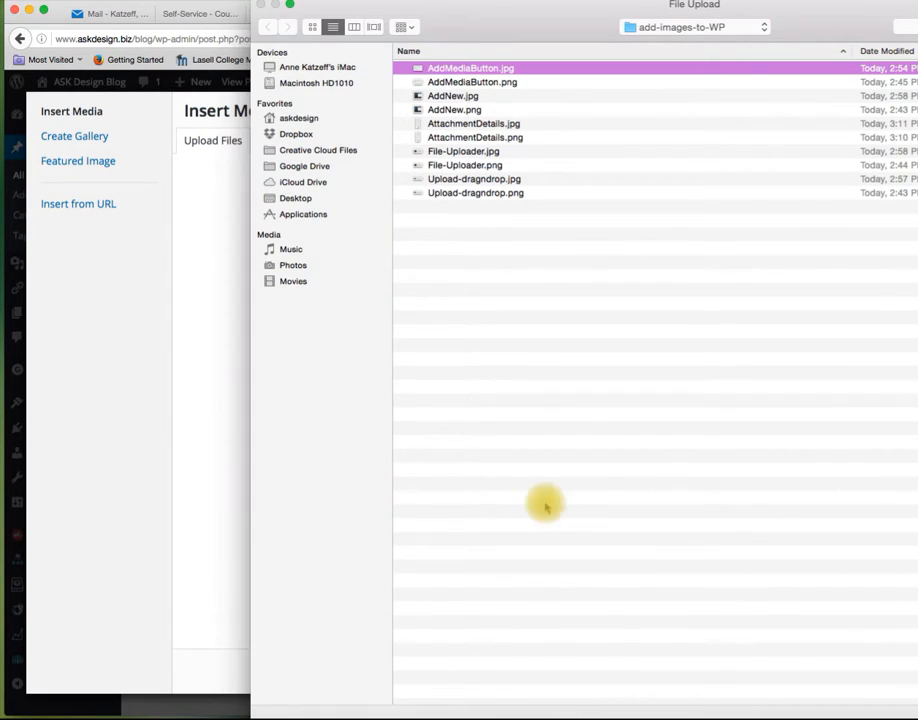
{"action": "key", "text": "Return"}
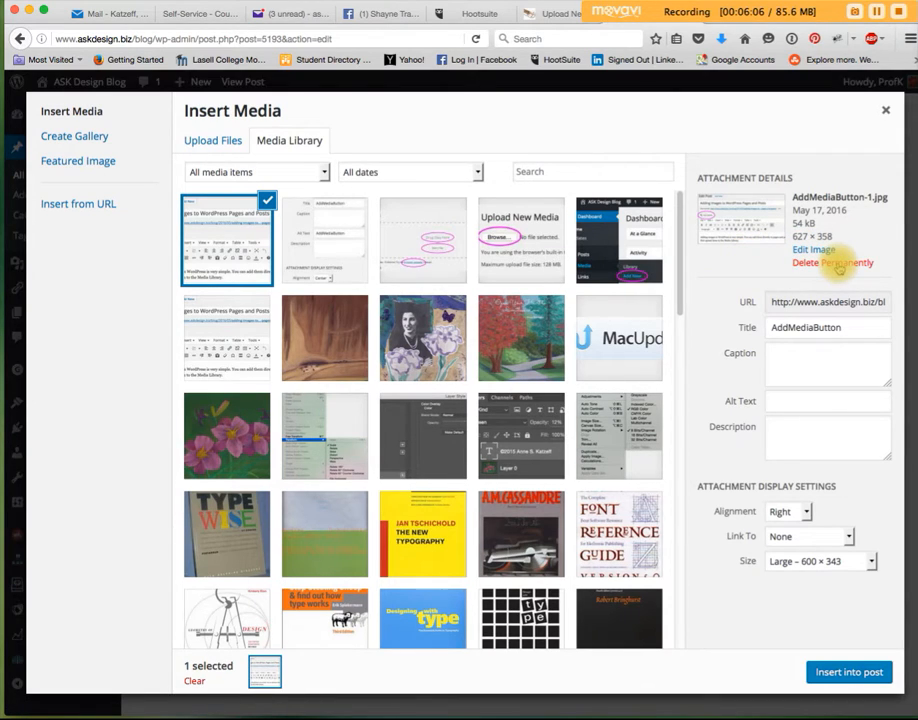
Copy the uploaded image's title, AddMediaButton, into its alt text.
{"action": "left_click_drag", "start_coordinate": [850, 328], "coordinate": [762, 327]}
{"action": "key", "text": "super+c"}
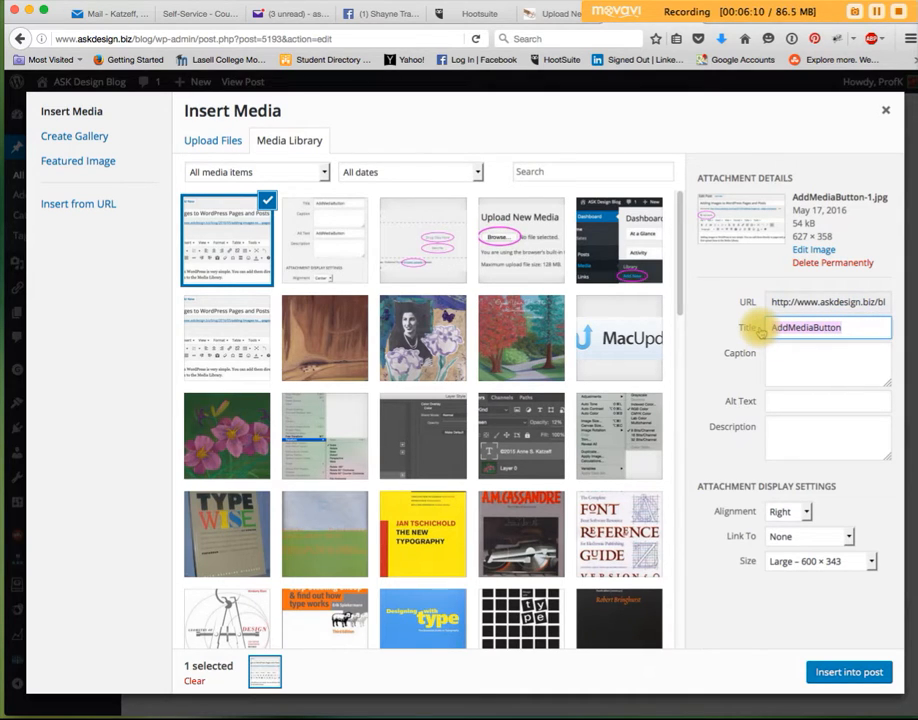
{"action": "left_click", "coordinate": [781, 401]}
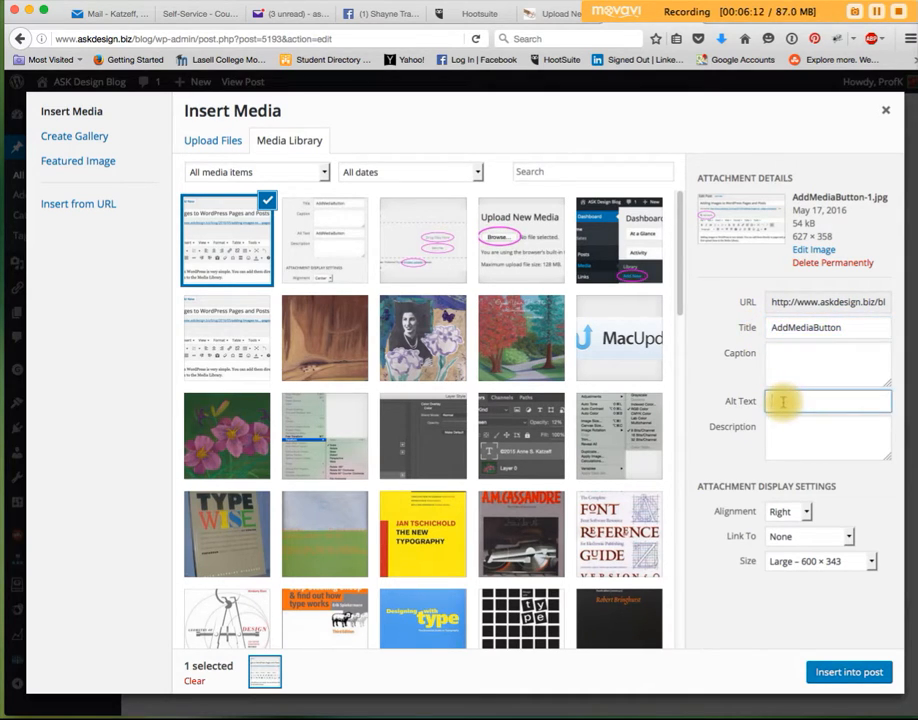
{"action": "key", "text": "super+v"}
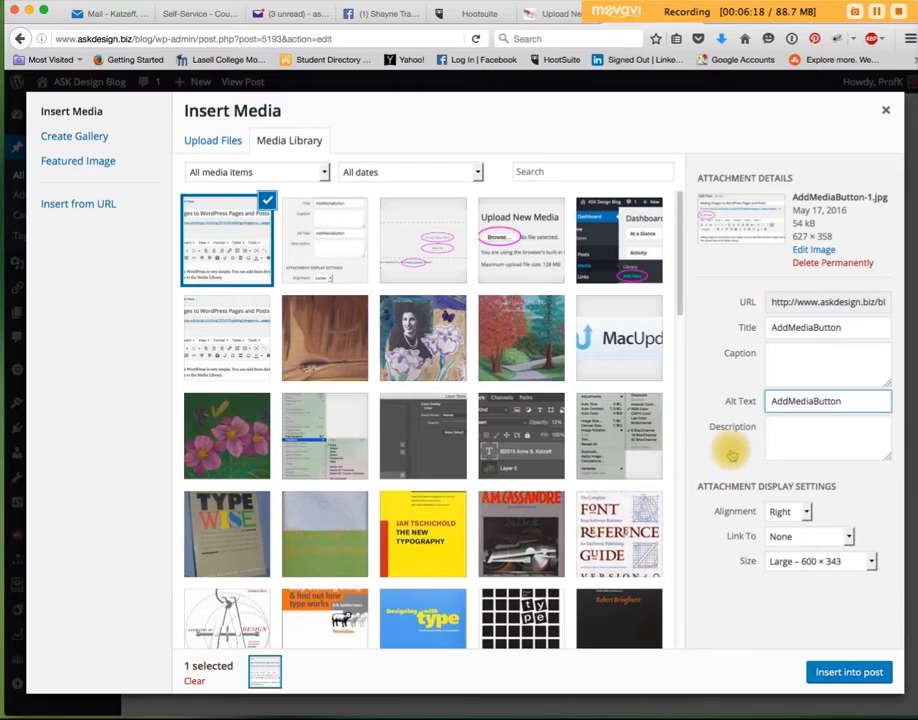
Examine the uploaded image's caption and description fields without filling them in.
{"action": "left_click", "coordinate": [785, 432]}
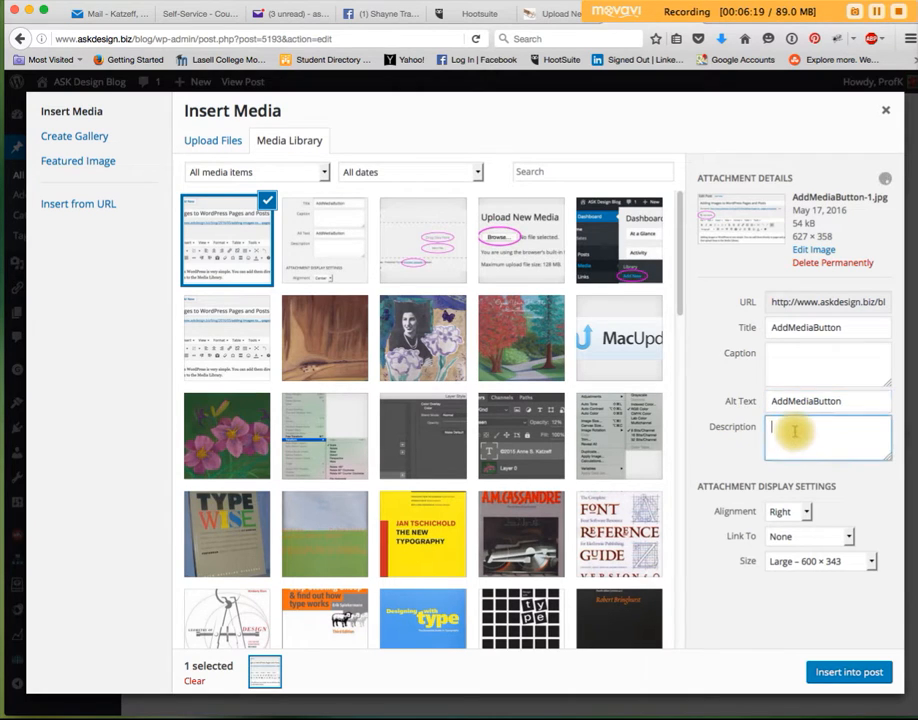
{"action": "left_click", "coordinate": [803, 360]}
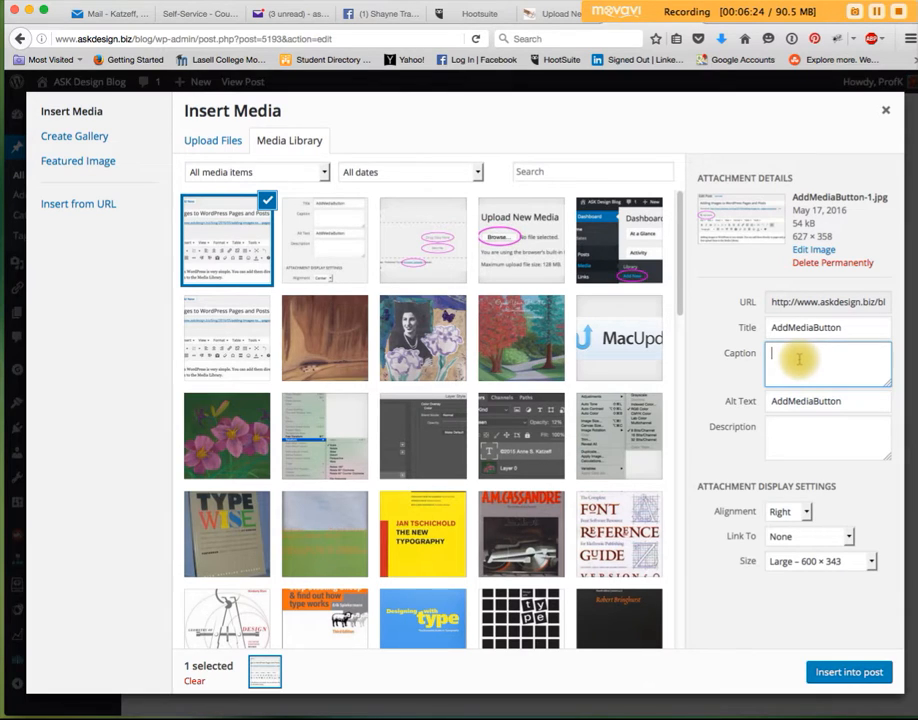
{"action": "left_click", "coordinate": [796, 436]}
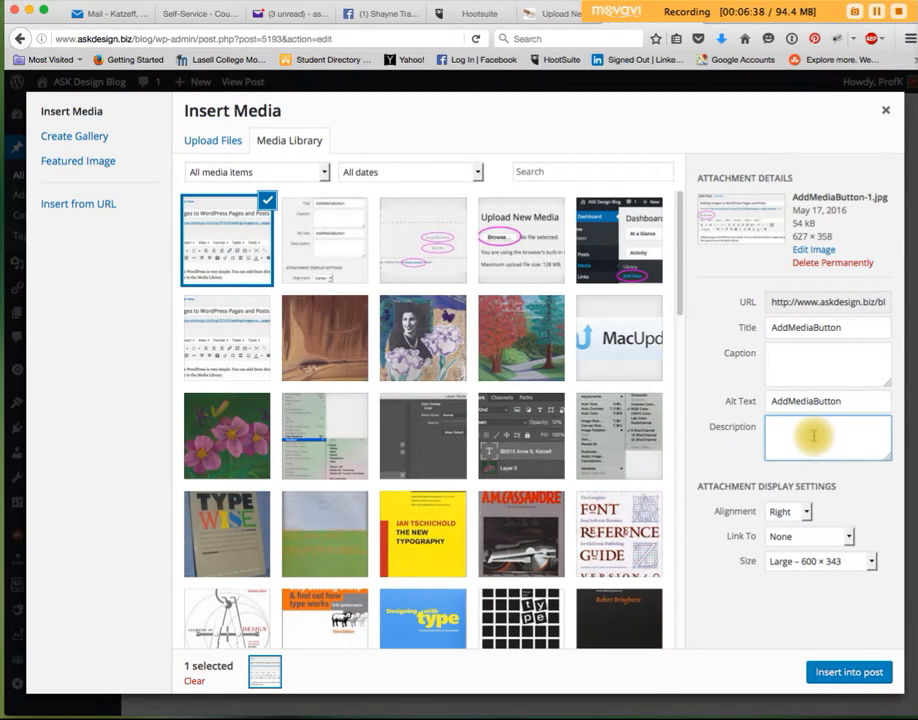
{"action": "left_click", "coordinate": [800, 367]}
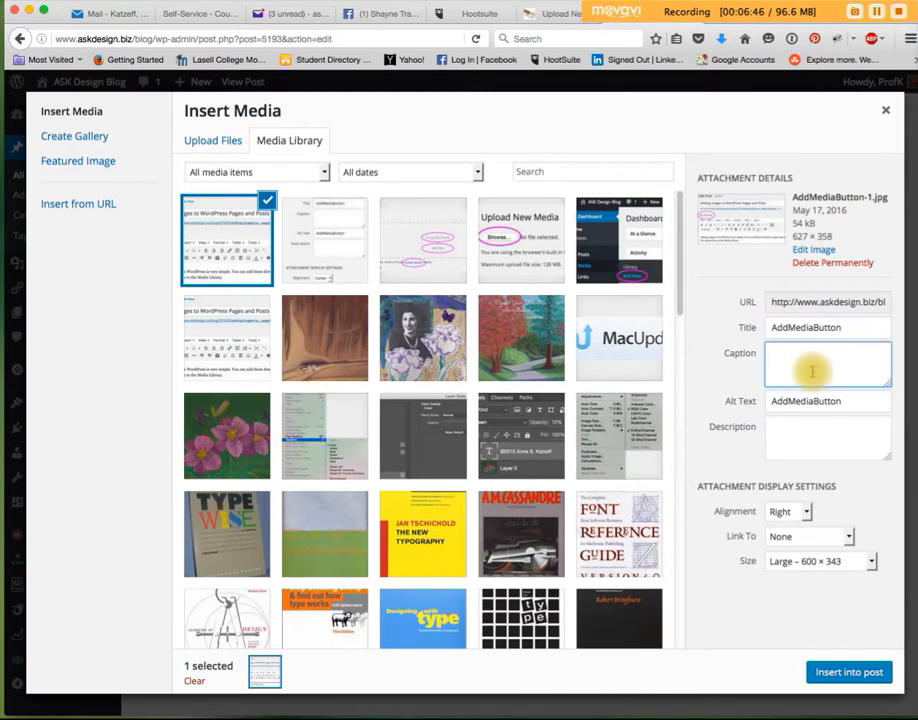
{"action": "left_click", "coordinate": [799, 448]}
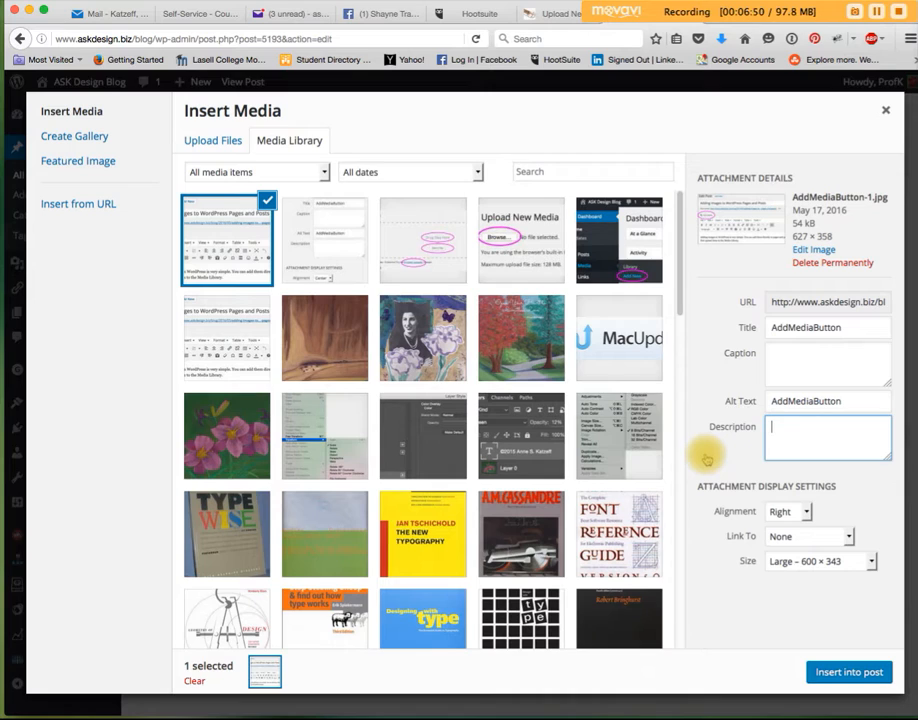
Review the attachment display settings and choose Right as the image's alignment.
{"action": "left_click_drag", "start_coordinate": [700, 486], "coordinate": [843, 489]}
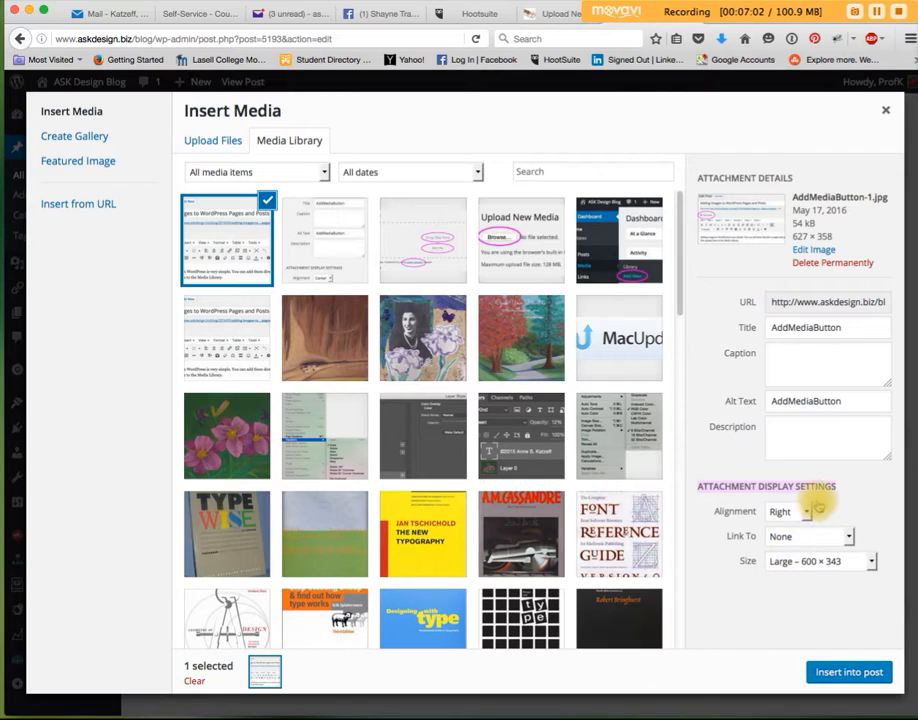
{"action": "left_click", "coordinate": [731, 486]}
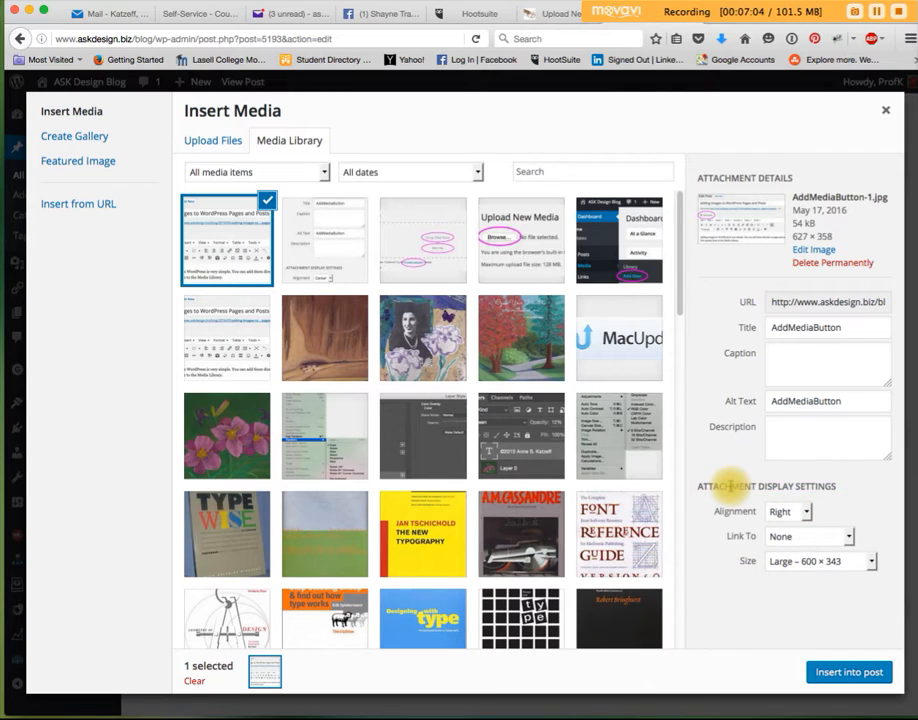
{"action": "double_click", "coordinate": [731, 486]}
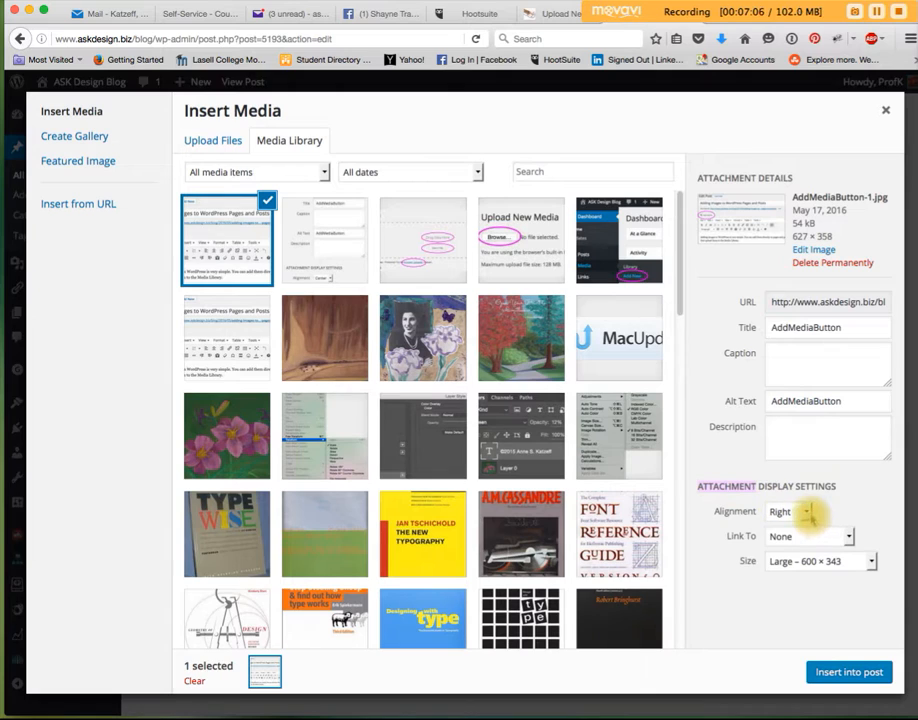
{"action": "left_click", "coordinate": [806, 511]}
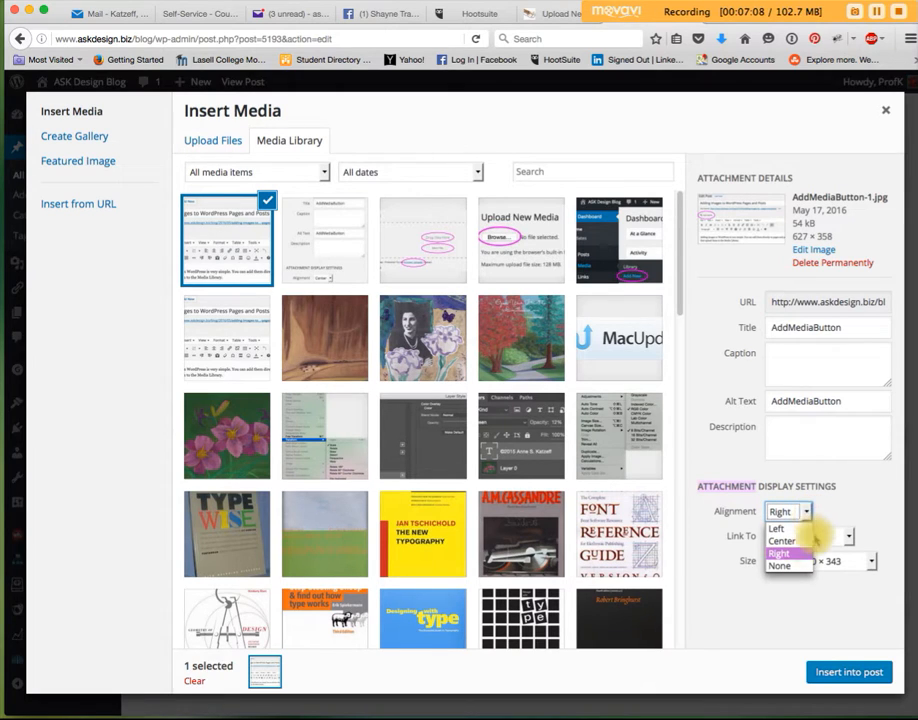
{"action": "left_click", "coordinate": [781, 553]}
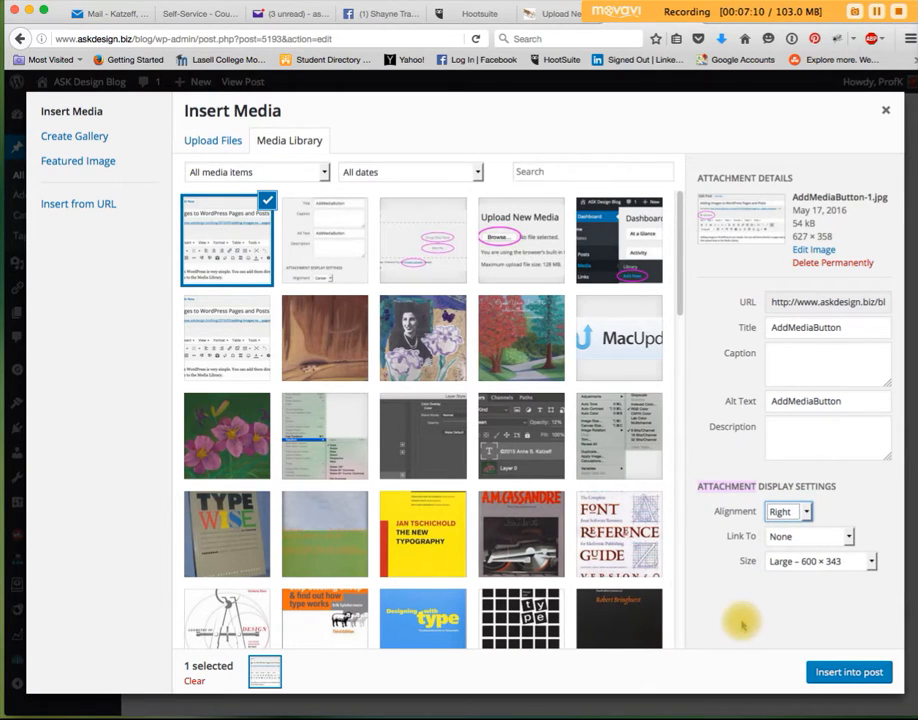
Link the image to its Media File and, after trying Thumbnail – 150 × 150, set its size to Medium – 300 × 171.
{"action": "left_click", "coordinate": [850, 537]}
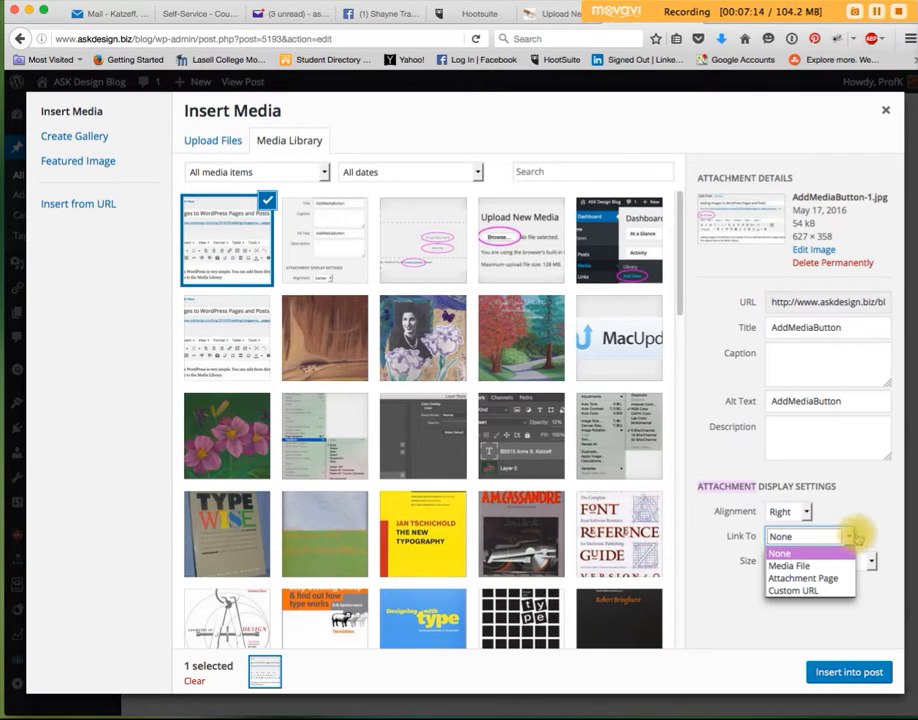
{"action": "left_click", "coordinate": [776, 566]}
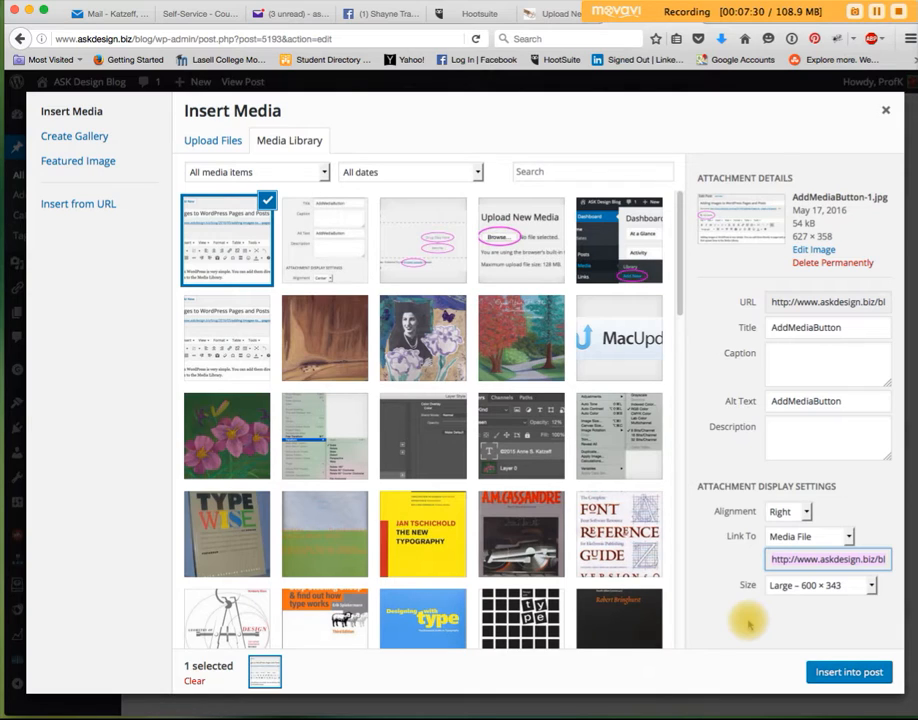
{"action": "left_click", "coordinate": [870, 589]}
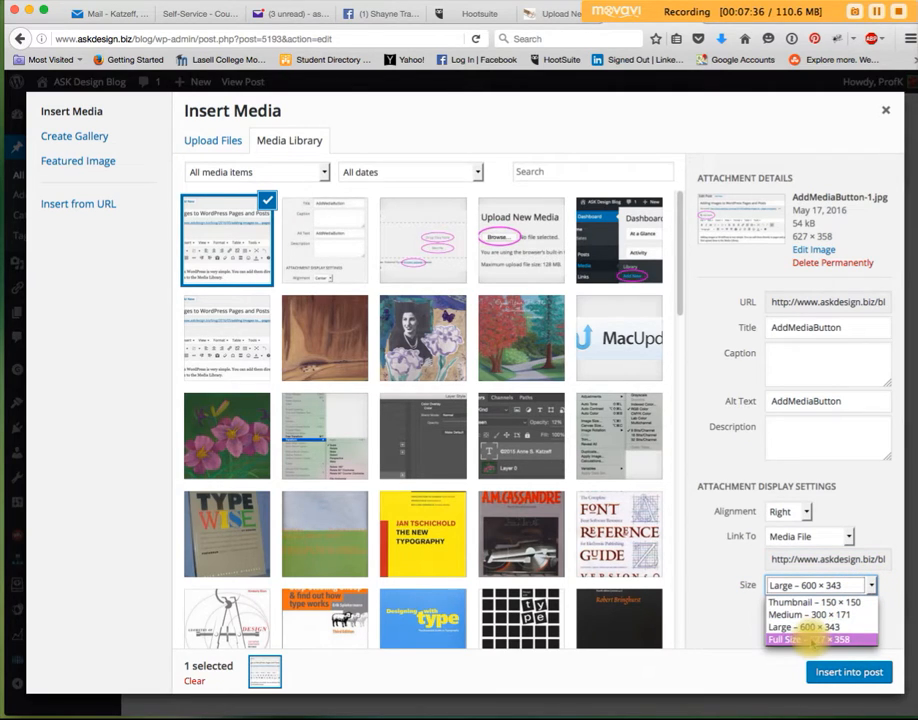
{"action": "left_click", "coordinate": [812, 614]}
{"action": "left_click", "coordinate": [866, 587]}
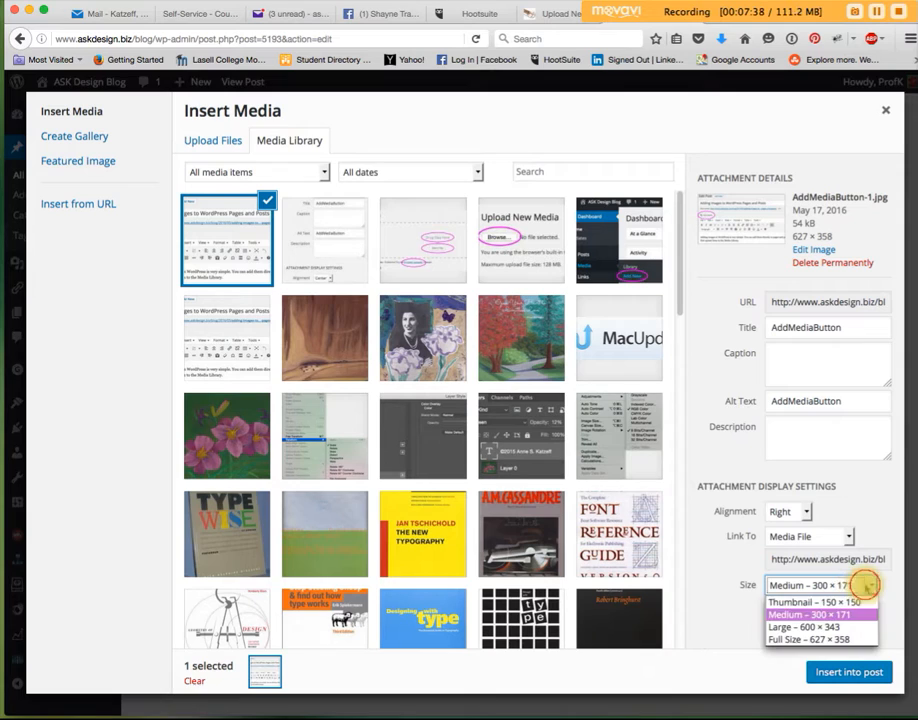
{"action": "left_click", "coordinate": [812, 602]}
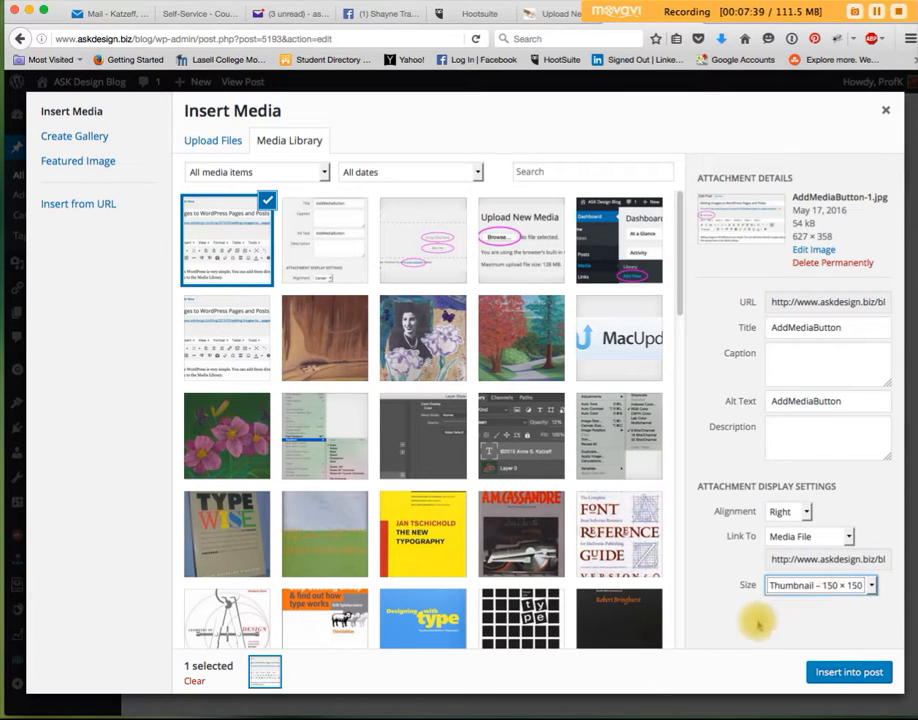
{"action": "left_click", "coordinate": [869, 589]}
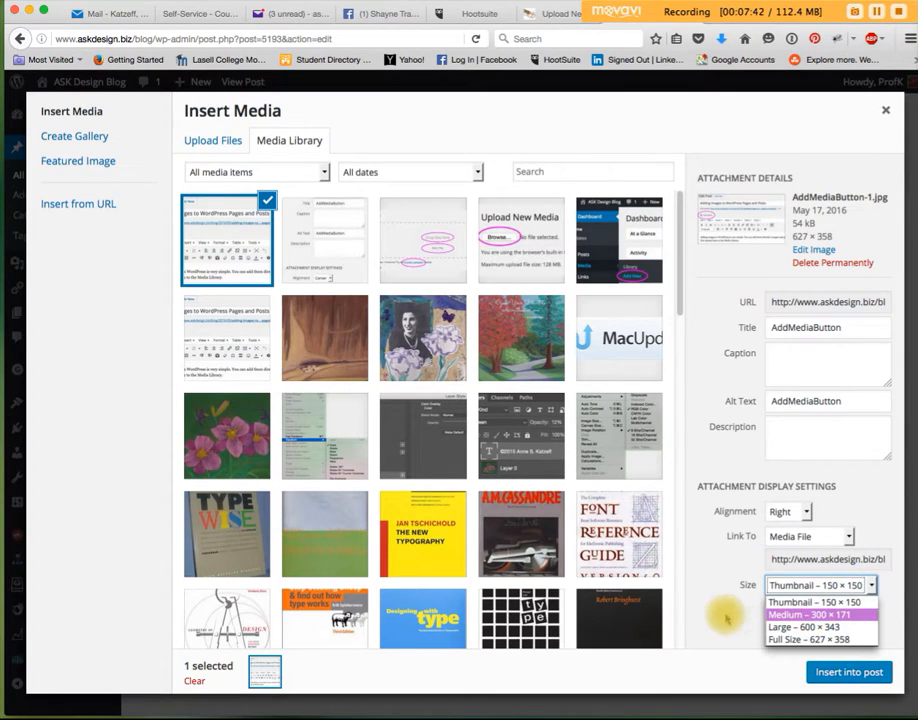
{"action": "left_click", "coordinate": [850, 614]}
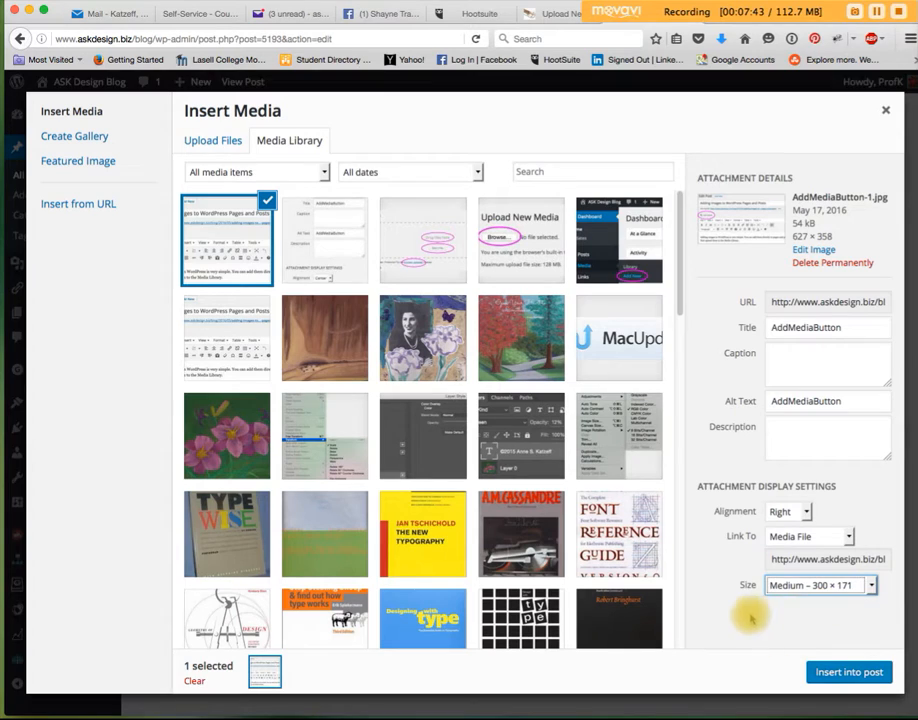
{"action": "left_click", "coordinate": [871, 586]}
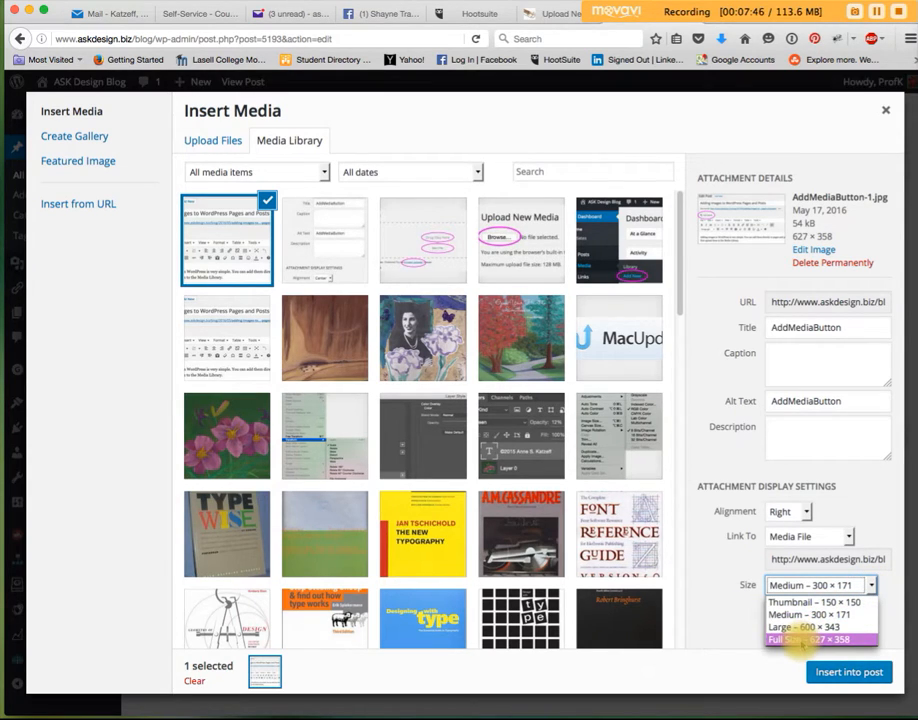
{"action": "left_click", "coordinate": [731, 631]}
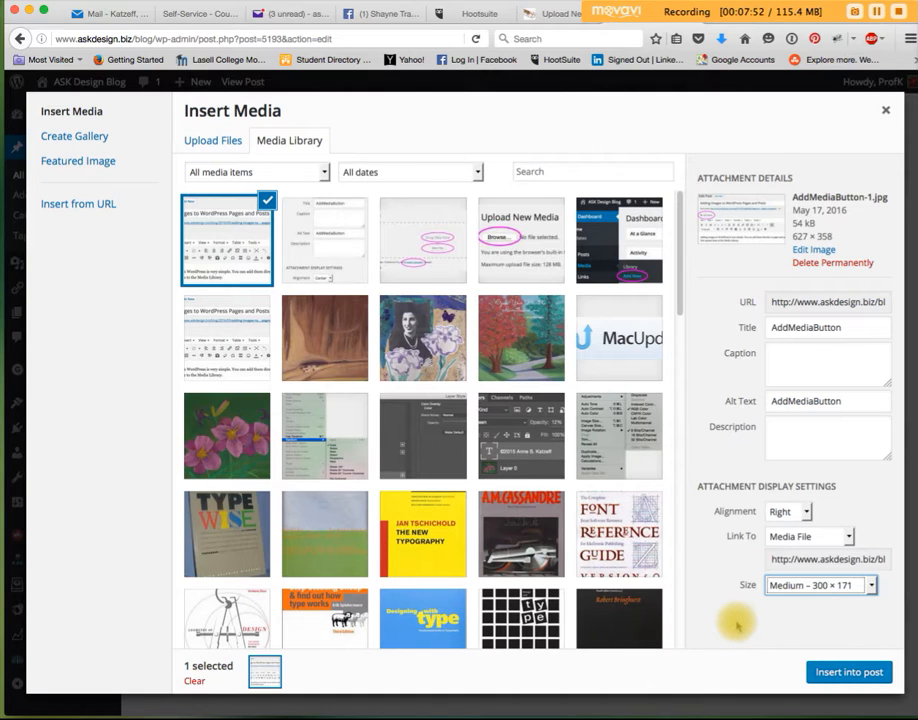
Try Attachment Page and Custom URL as the image's link target, then set the link to None.
{"action": "left_click", "coordinate": [849, 536]}
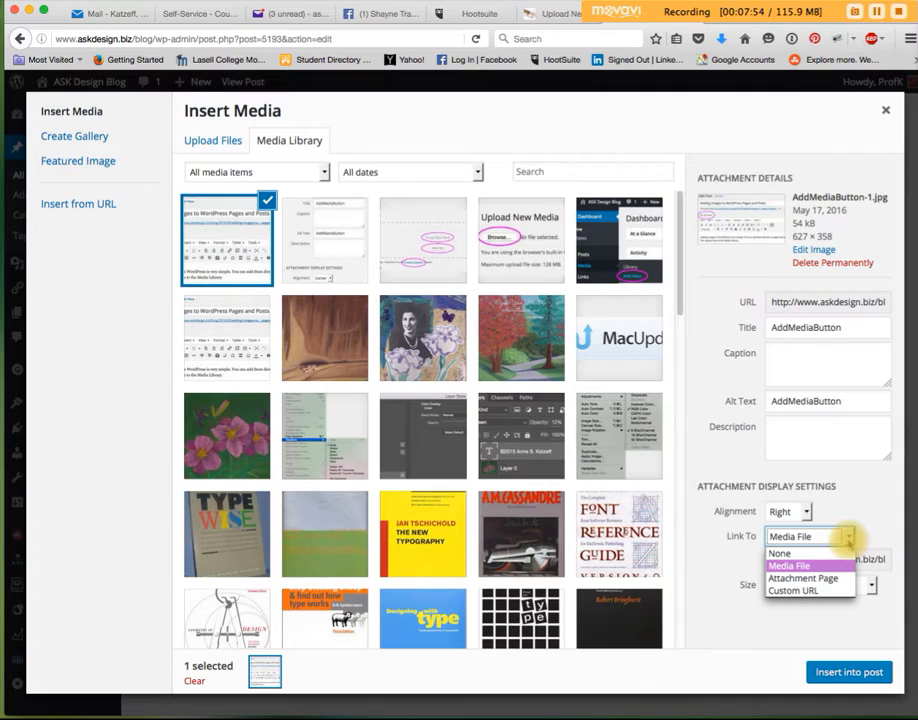
{"action": "left_click", "coordinate": [808, 578]}
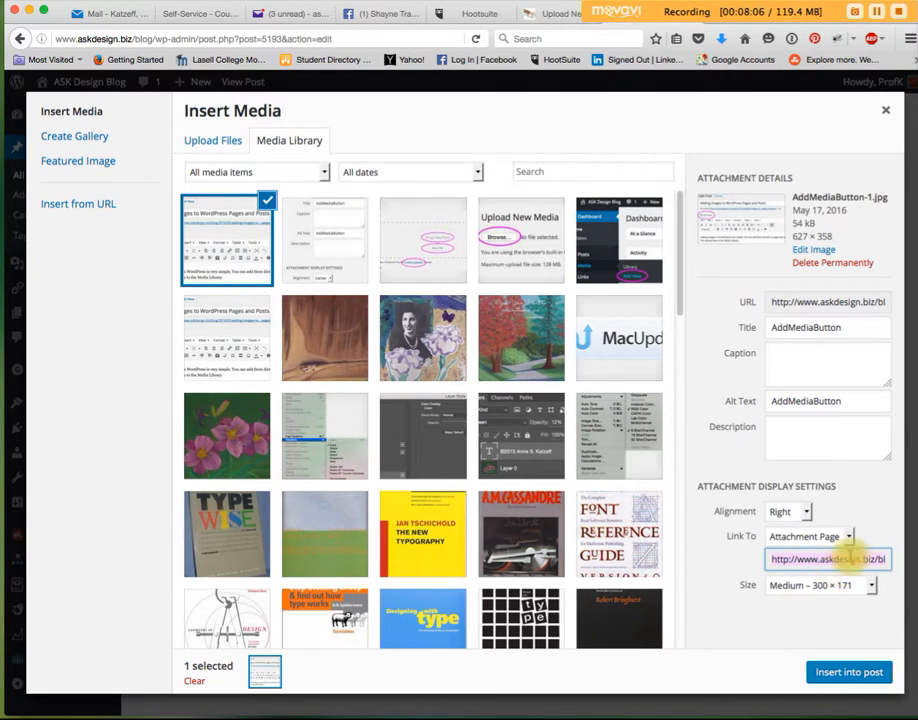
{"action": "left_click", "coordinate": [848, 537]}
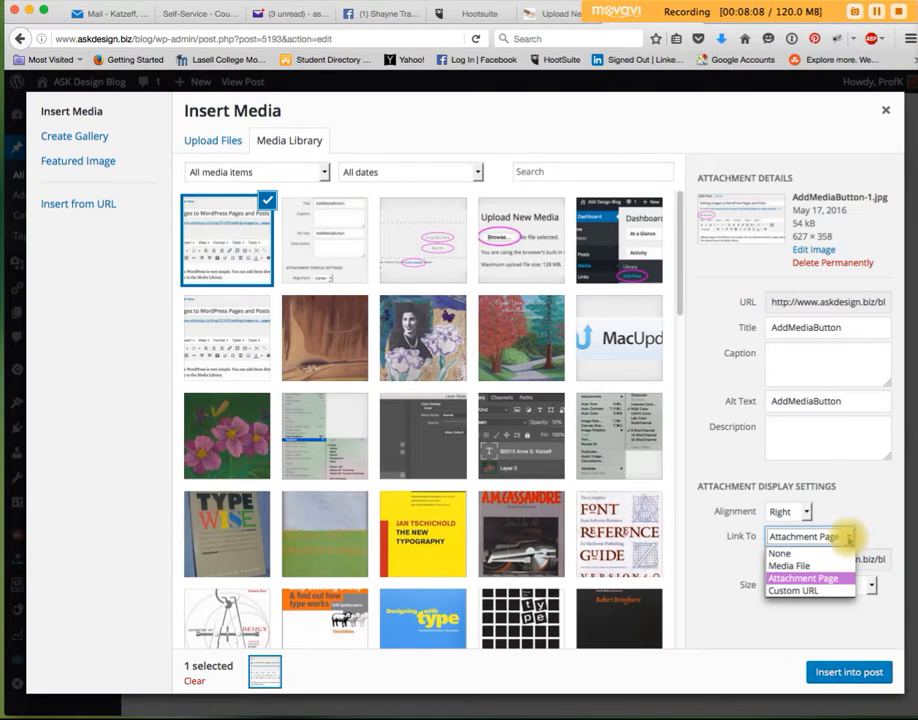
{"action": "left_click", "coordinate": [790, 590]}
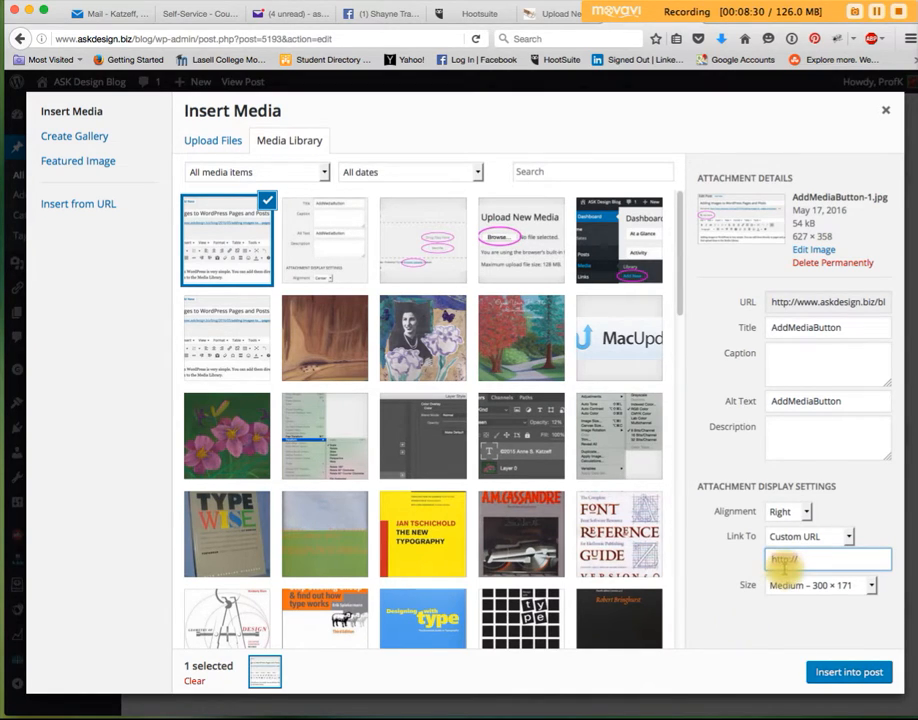
{"action": "left_click", "coordinate": [827, 560]}
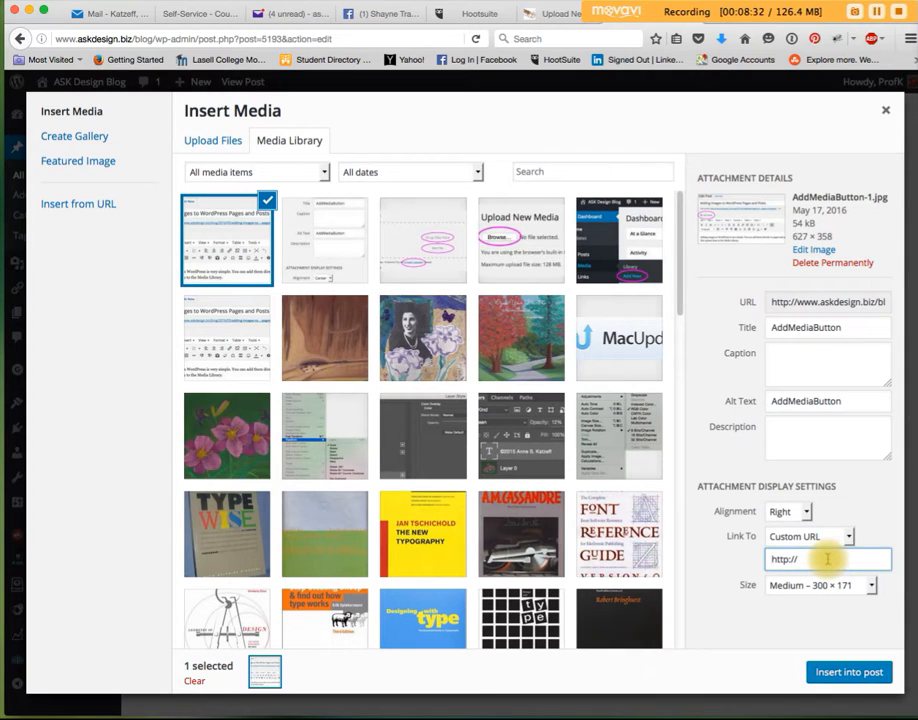
{"action": "left_click", "coordinate": [848, 537]}
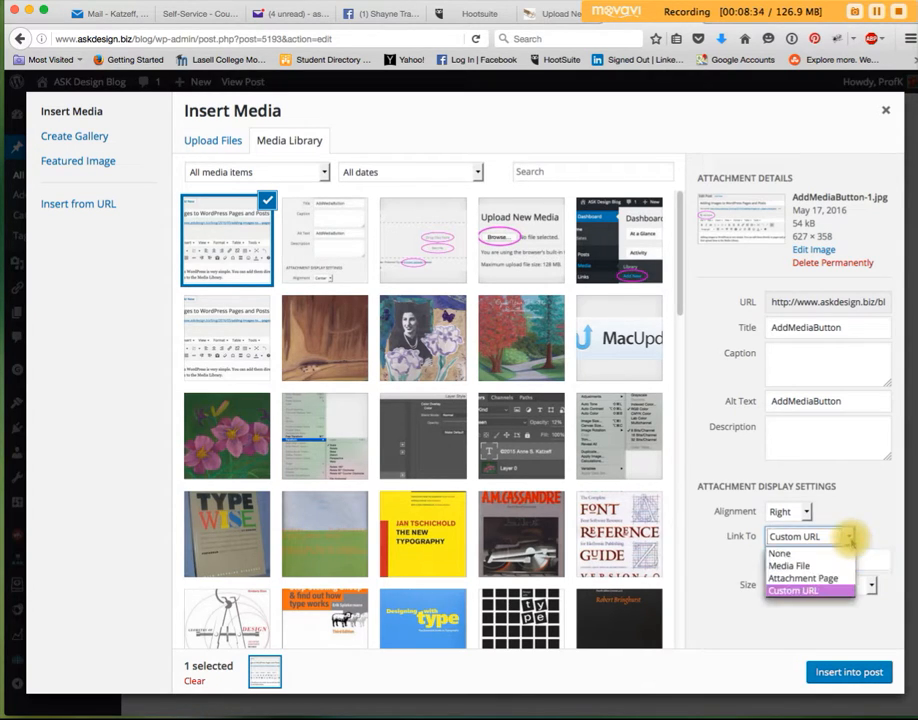
{"action": "left_click", "coordinate": [778, 553]}
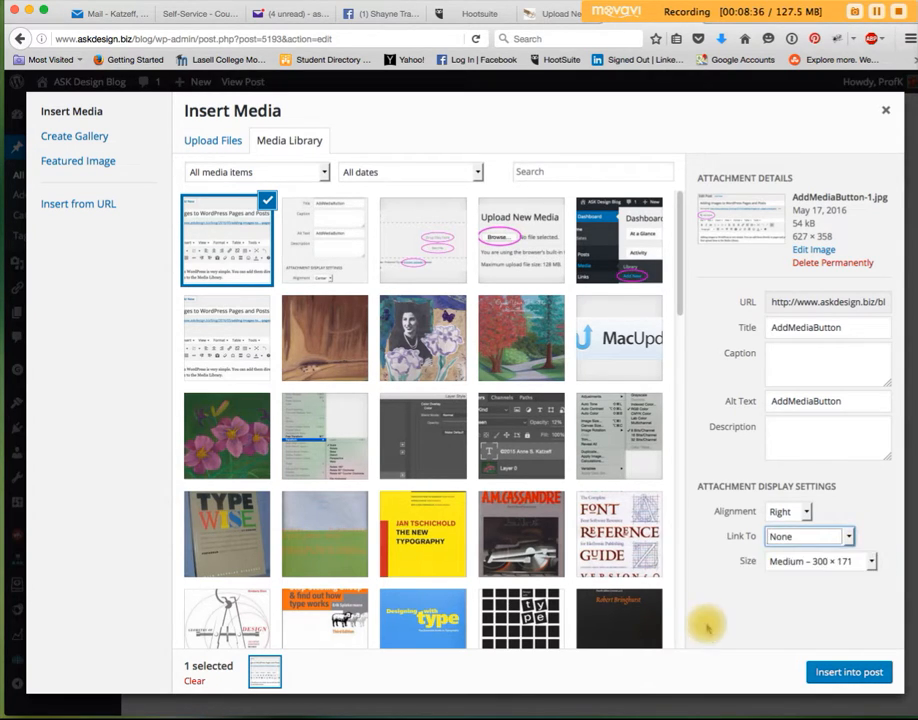
{"action": "left_click", "coordinate": [713, 627]}
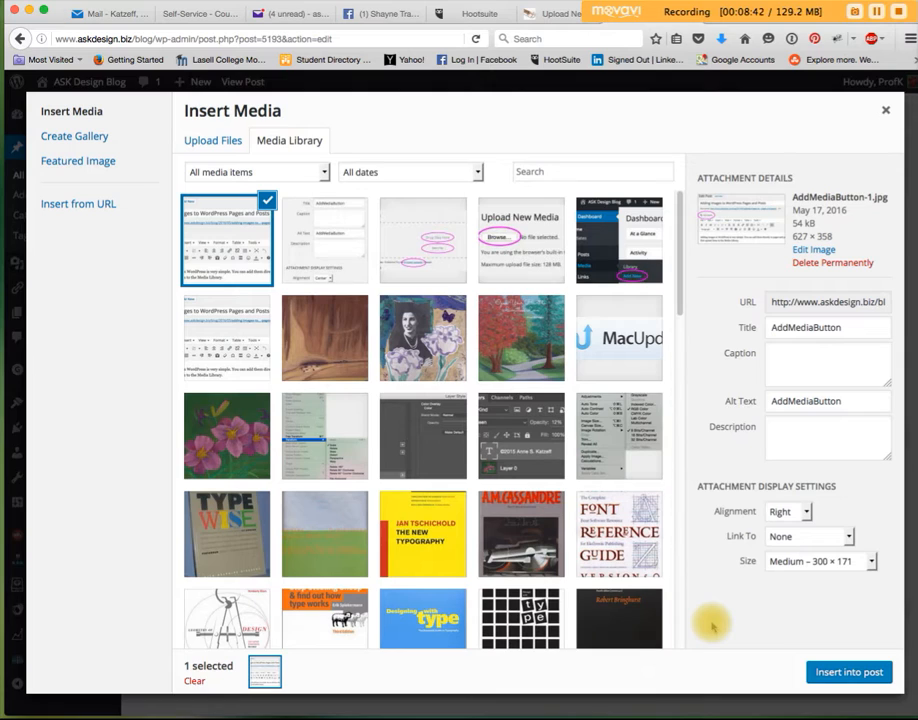
Examine the full file URL in the image's attachment details.
{"action": "left_click_drag", "start_coordinate": [777, 301], "coordinate": [897, 301]}
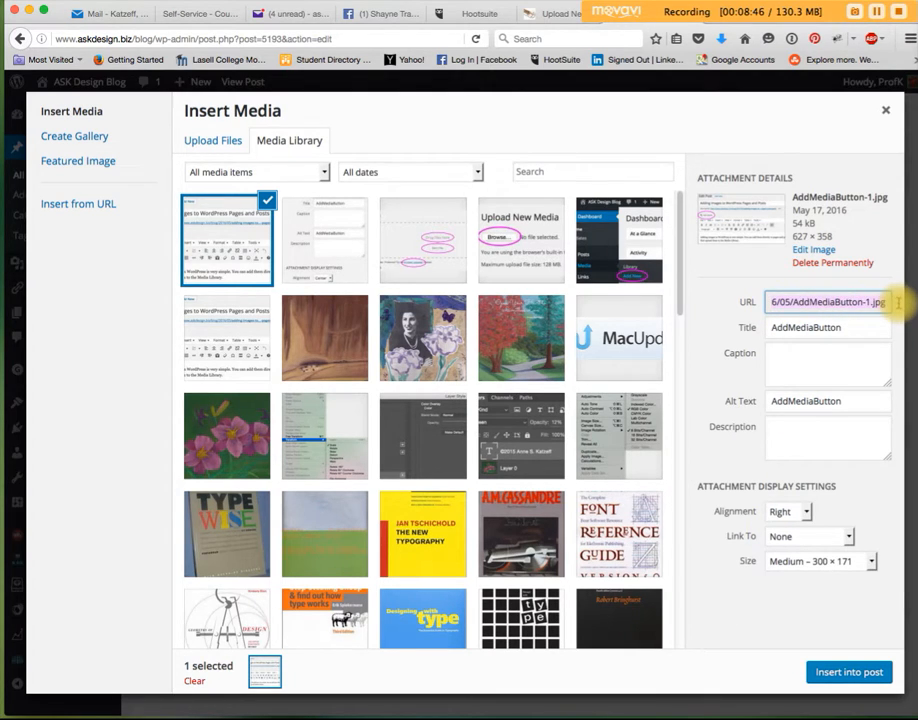
{"action": "left_click_drag", "start_coordinate": [764, 302], "coordinate": [772, 302]}
{"action": "left_click", "coordinate": [808, 302]}
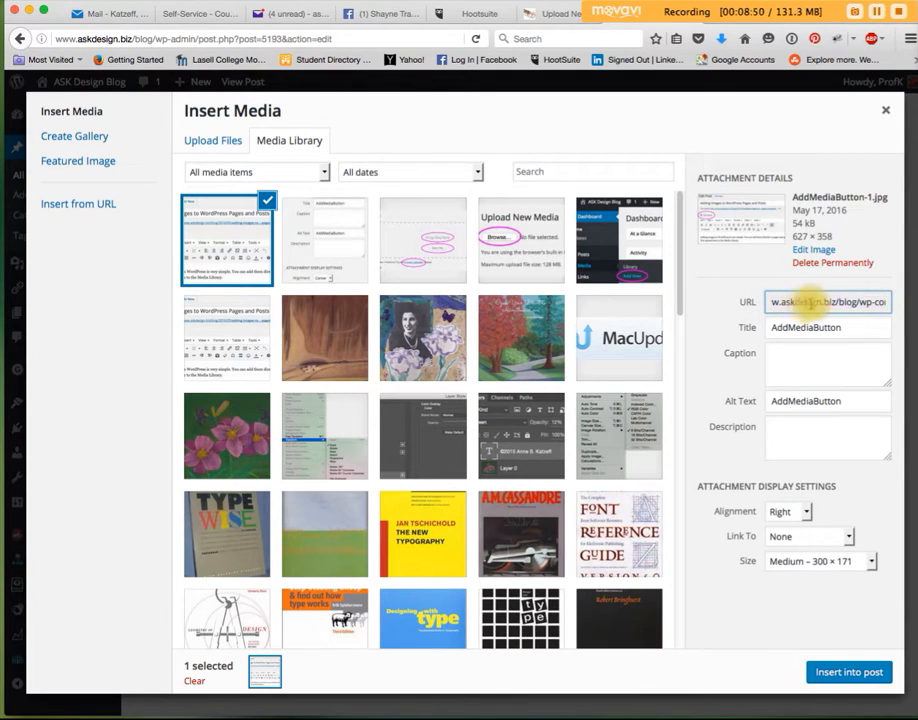
{"action": "left_click", "coordinate": [846, 302]}
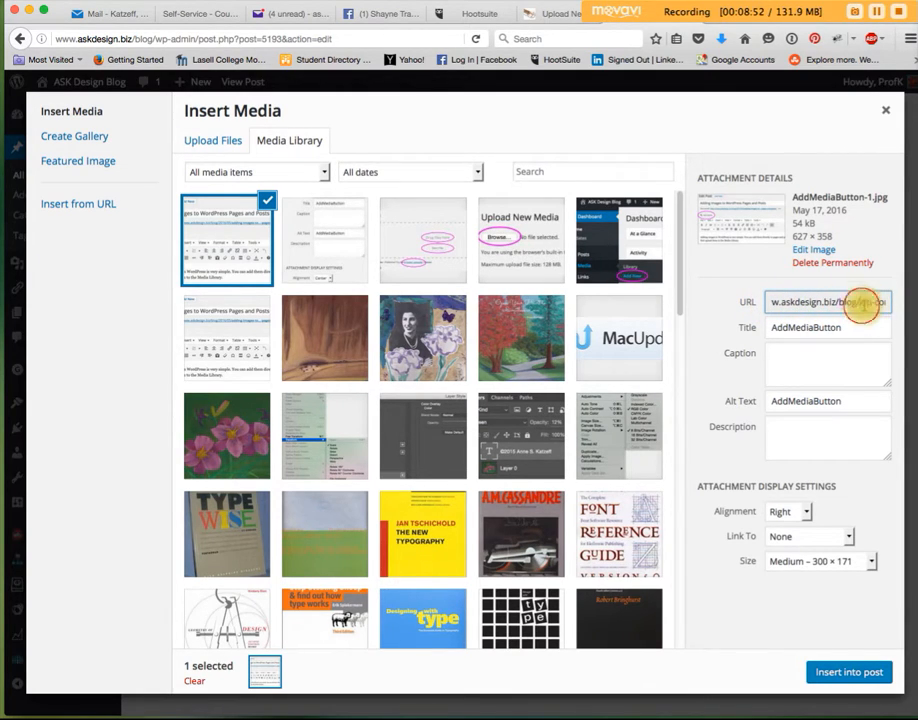
{"action": "left_click_drag", "start_coordinate": [881, 303], "coordinate": [846, 303]}
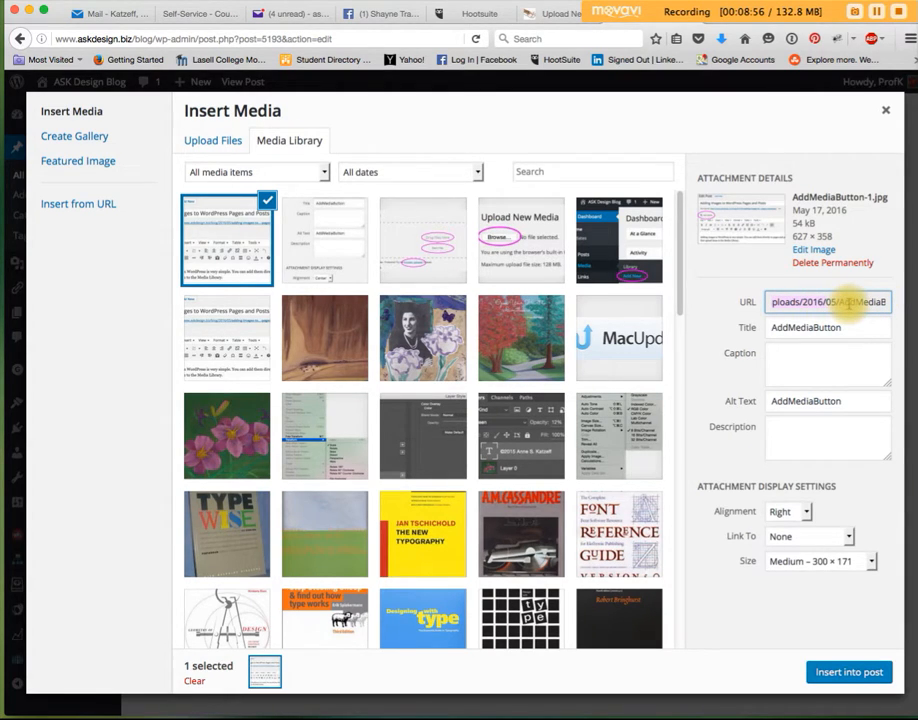
{"action": "left_click", "coordinate": [808, 306]}
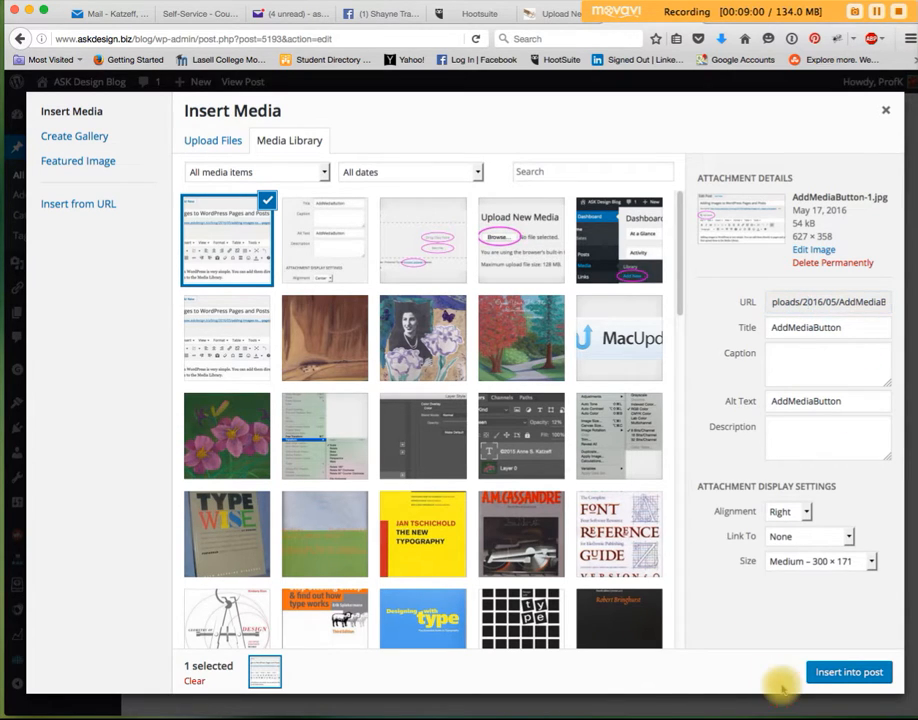
Insert the image into the post and align it left after trying the center, right and no-alignment options.
{"action": "left_click", "coordinate": [836, 673]}
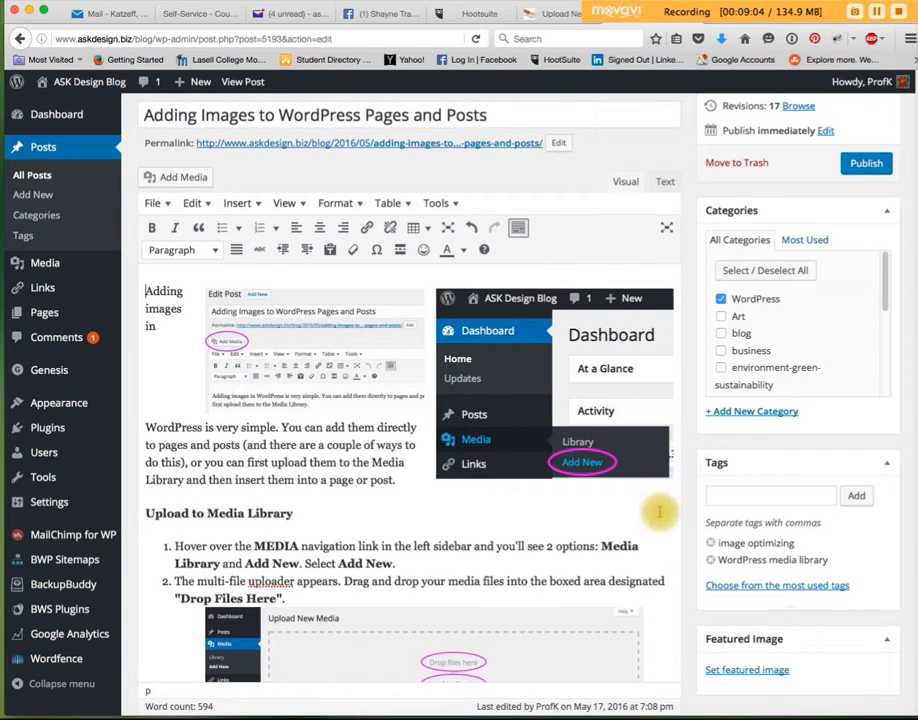
{"action": "left_click", "coordinate": [333, 375]}
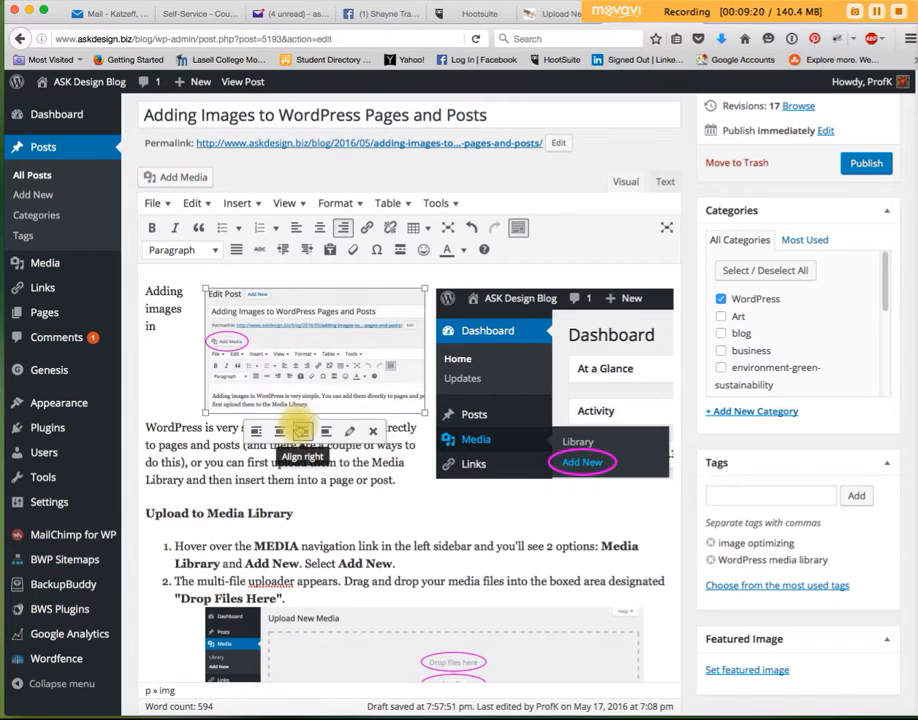
{"action": "left_click", "coordinate": [256, 431]}
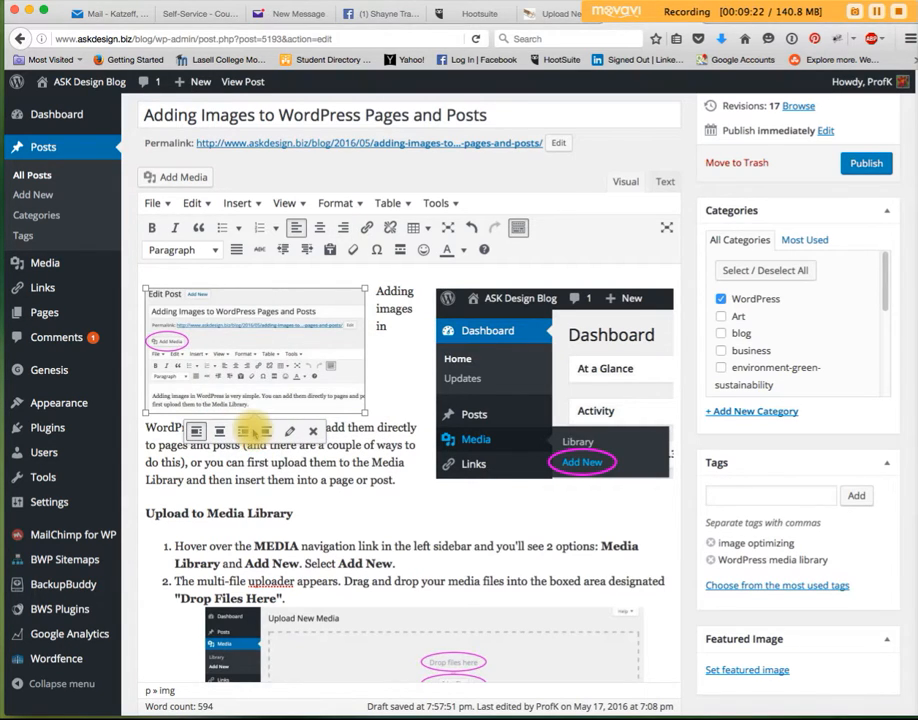
{"action": "left_click", "coordinate": [219, 431]}
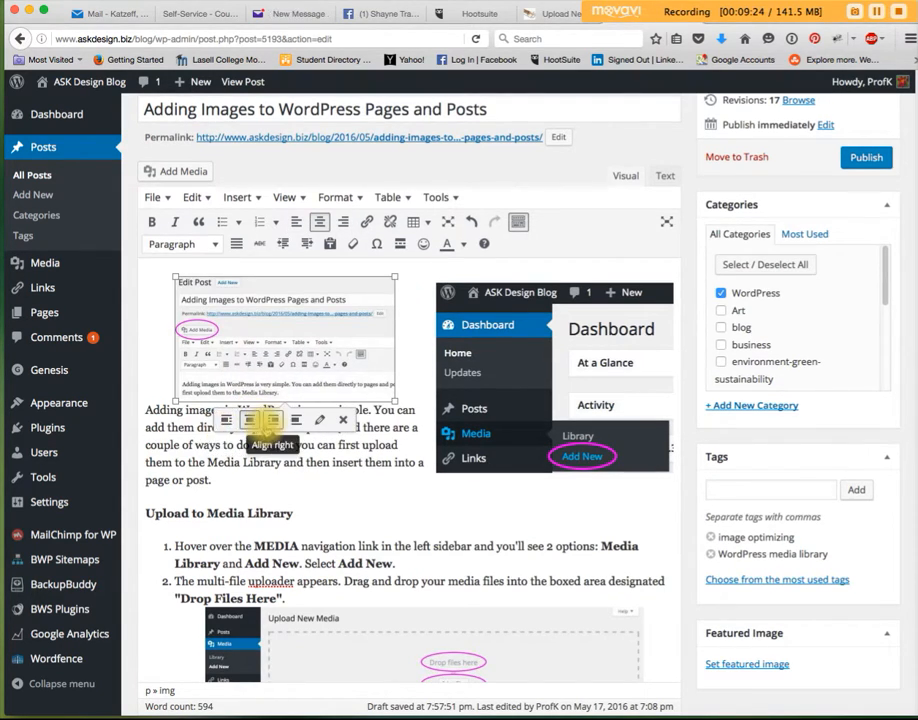
{"action": "left_click", "coordinate": [272, 420]}
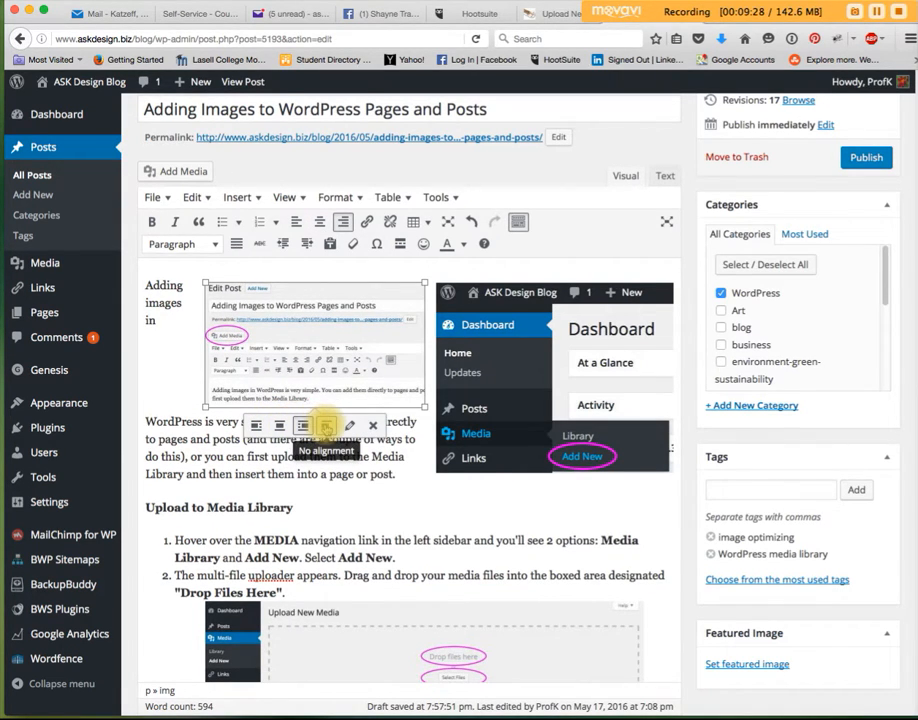
{"action": "left_click", "coordinate": [326, 426]}
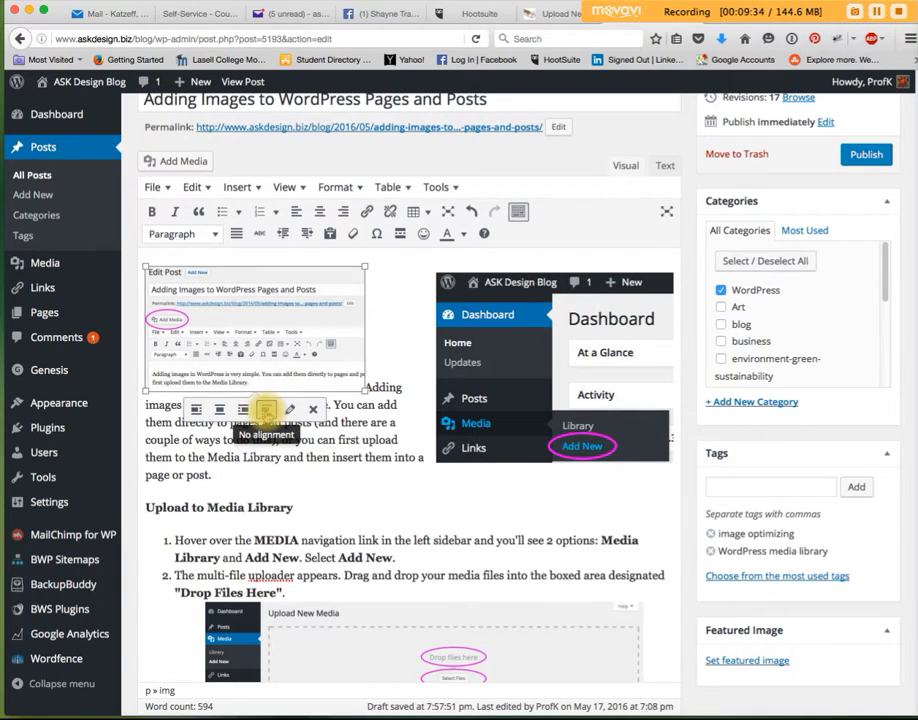
{"action": "left_click", "coordinate": [196, 410]}
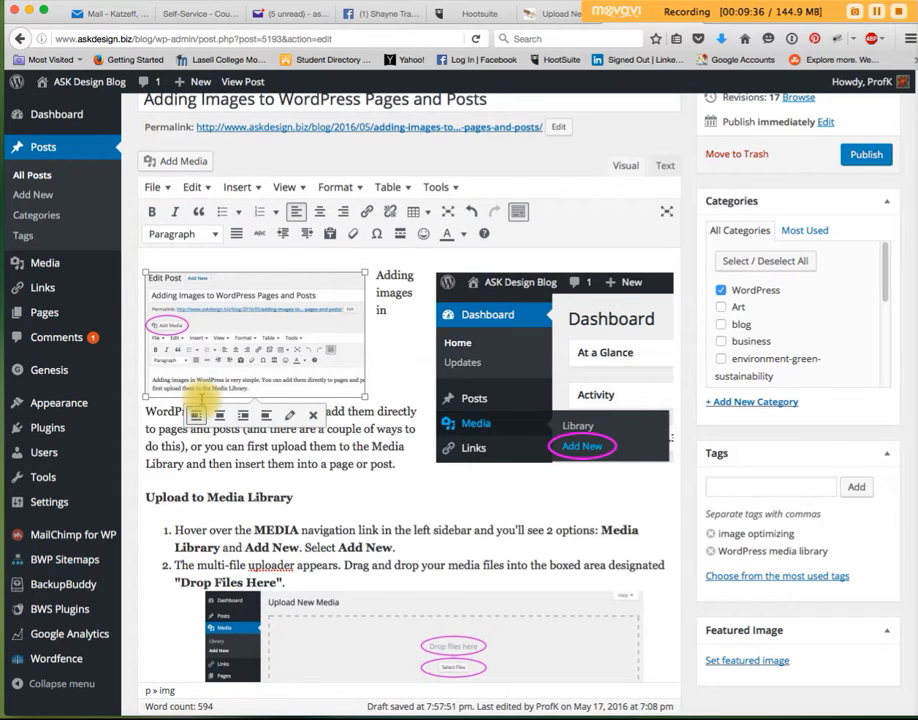
Set the inserted image's size to Large – 600 × 343 in its image details and review the available link targets.
{"action": "left_click", "coordinate": [289, 414]}
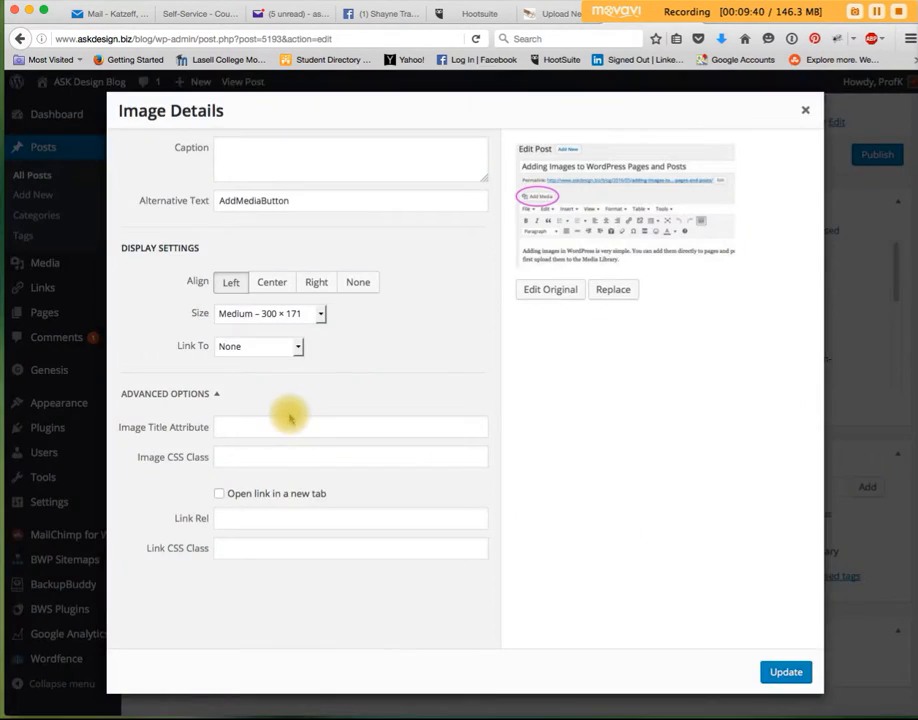
{"action": "left_click", "coordinate": [320, 313]}
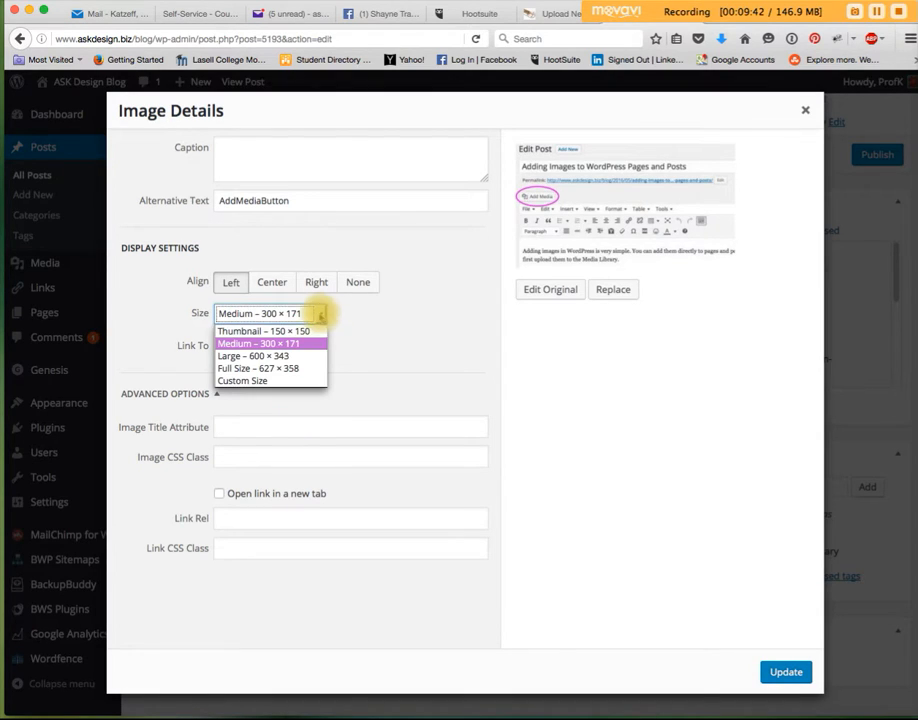
{"action": "left_click", "coordinate": [265, 356]}
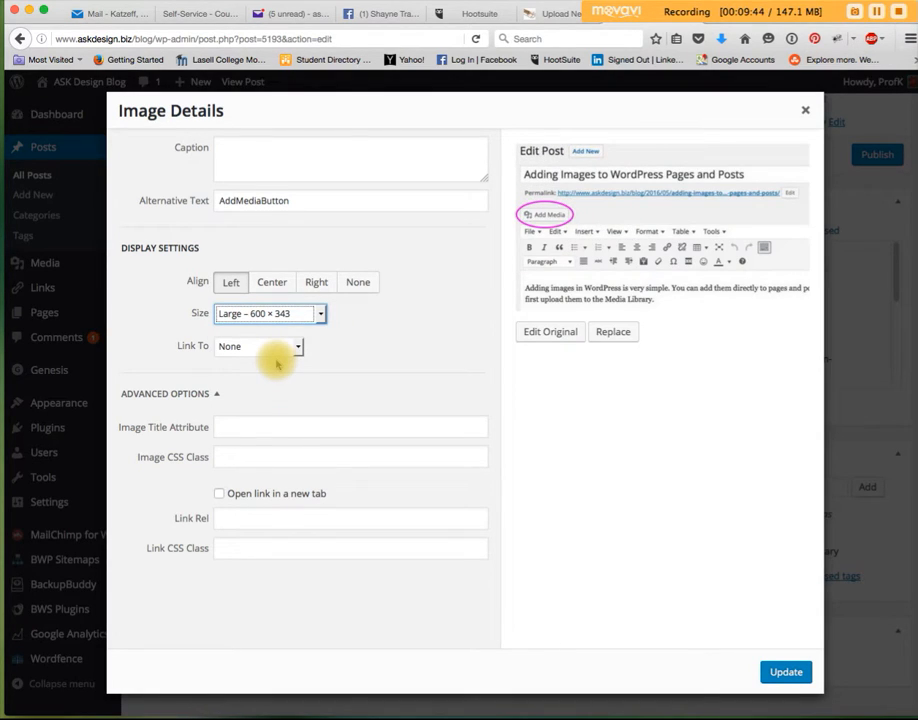
{"action": "left_click", "coordinate": [295, 347]}
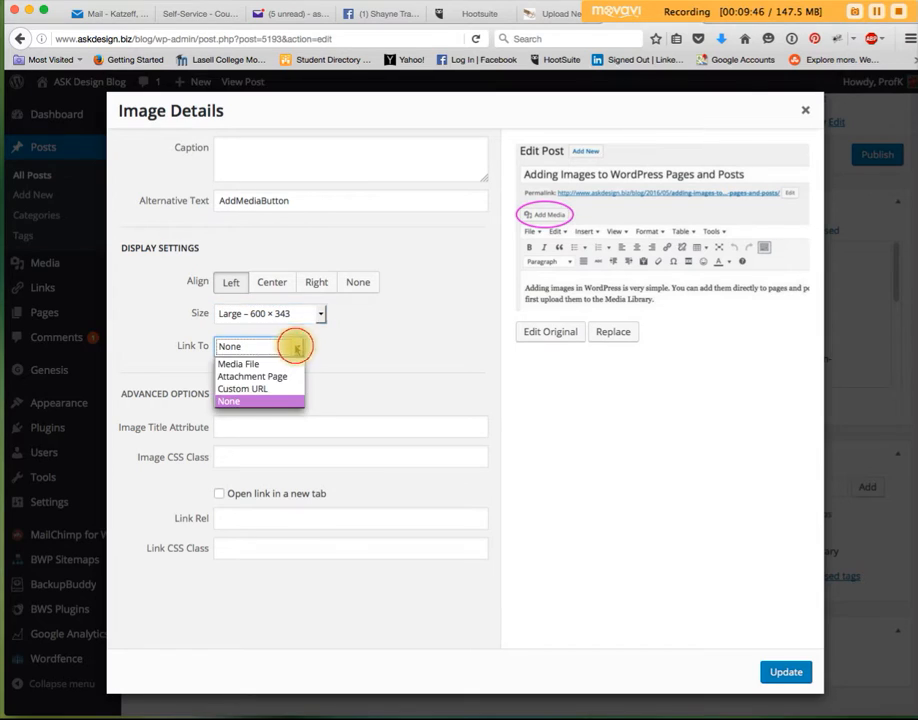
{"action": "left_click", "coordinate": [579, 384]}
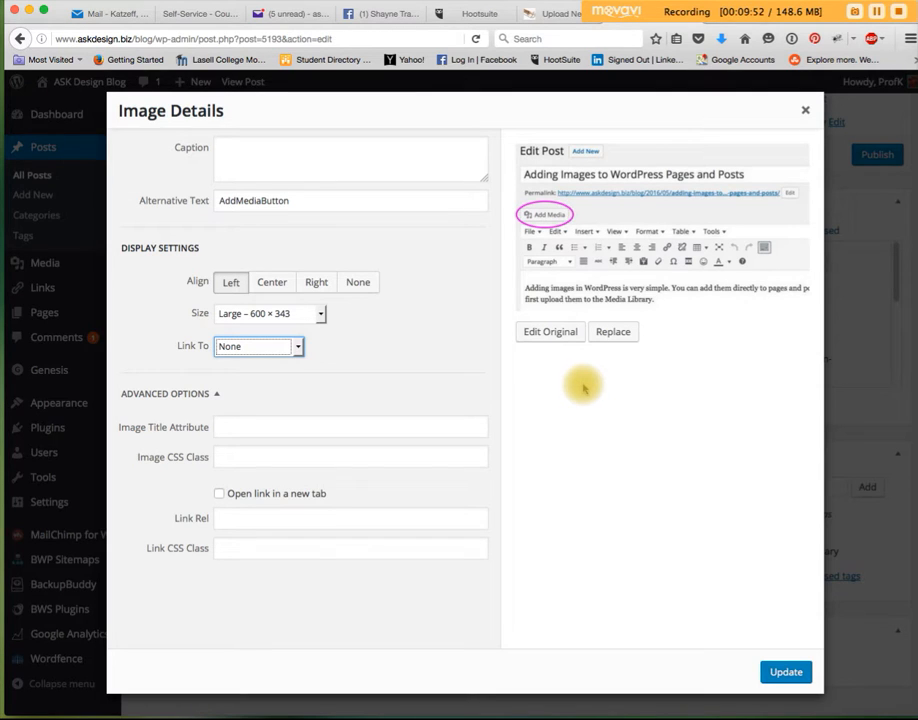
Examine the original image's scaling, cropping and thumbnail options in the image editor, then close it without applying changes.
{"action": "left_click", "coordinate": [538, 331]}
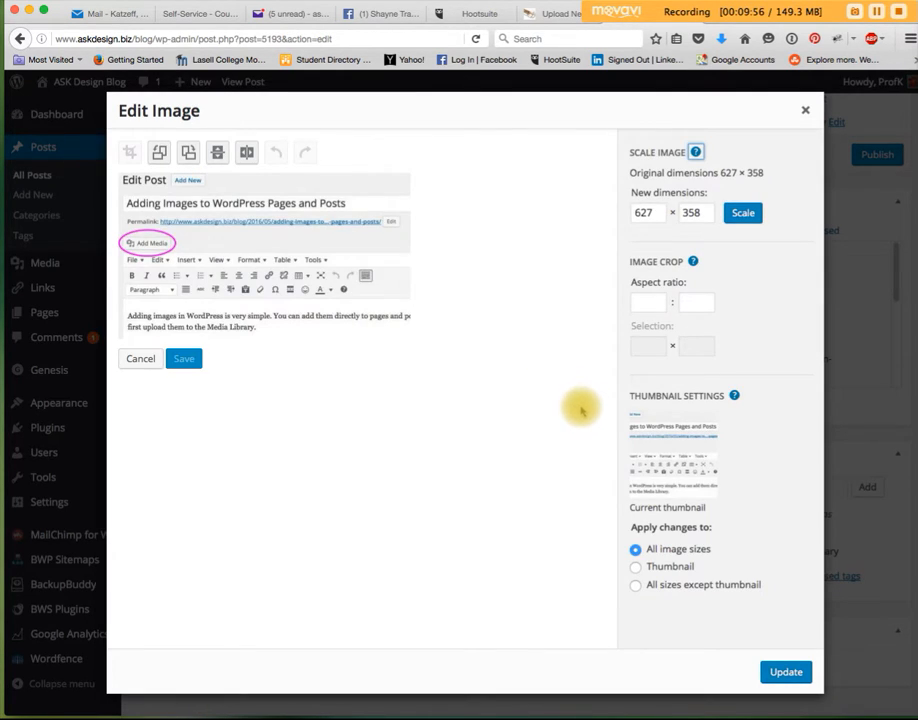
{"action": "double_click", "coordinate": [645, 212]}
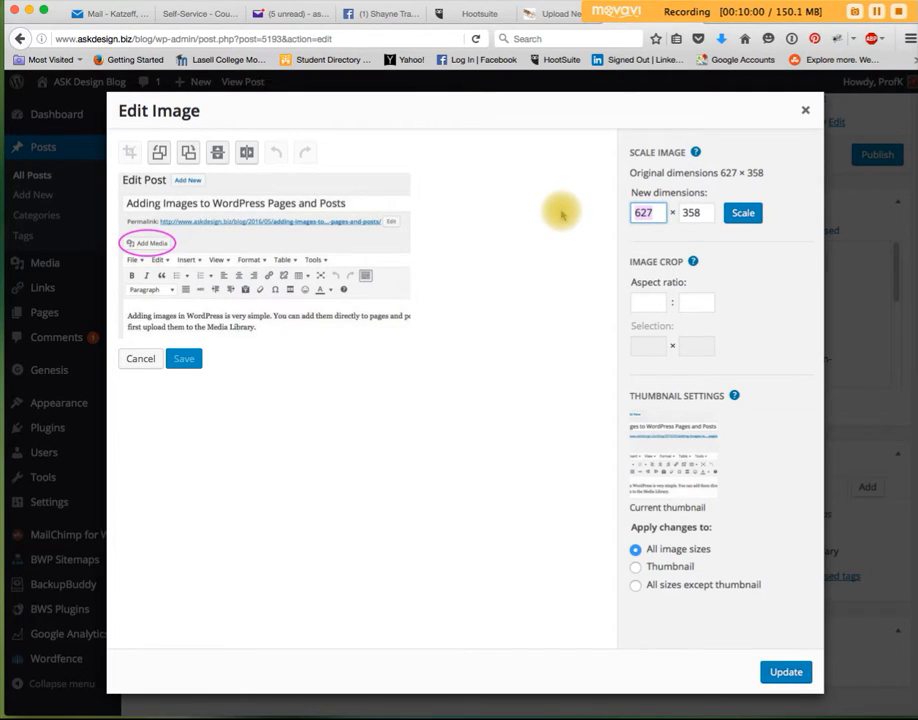
{"action": "left_click", "coordinate": [805, 111]}
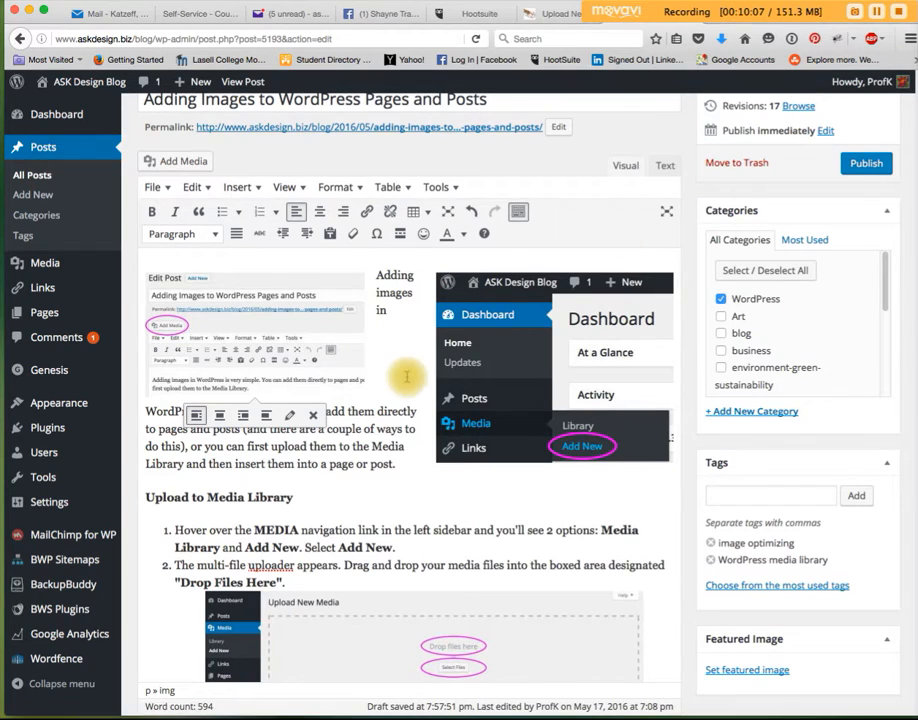
Delete the left-aligned Add Media screenshot from the start of the post and save the draft.
{"action": "left_click", "coordinate": [297, 355]}
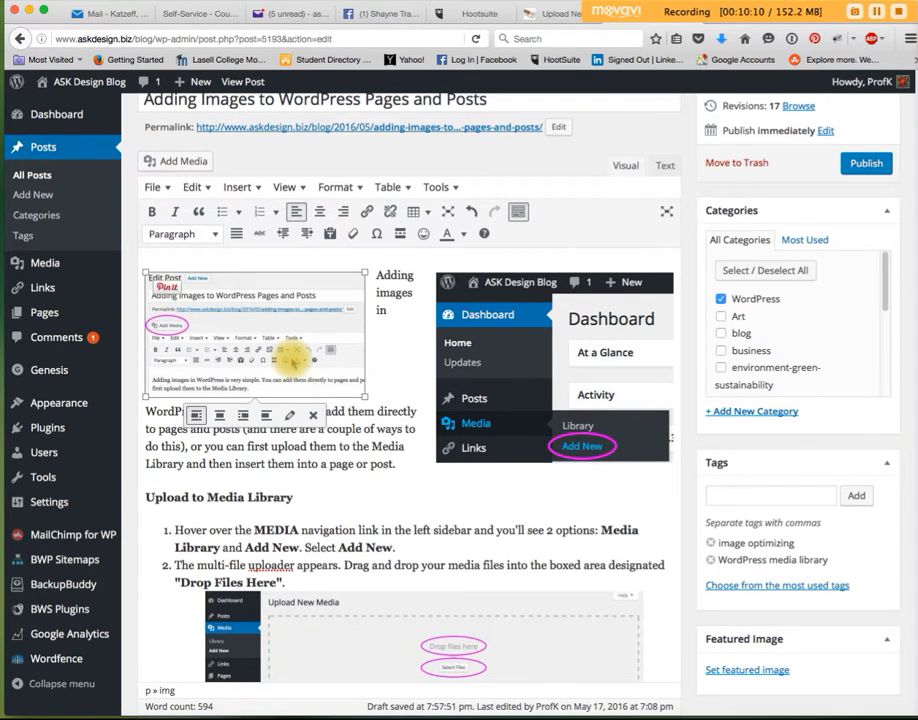
{"action": "left_click", "coordinate": [313, 414]}
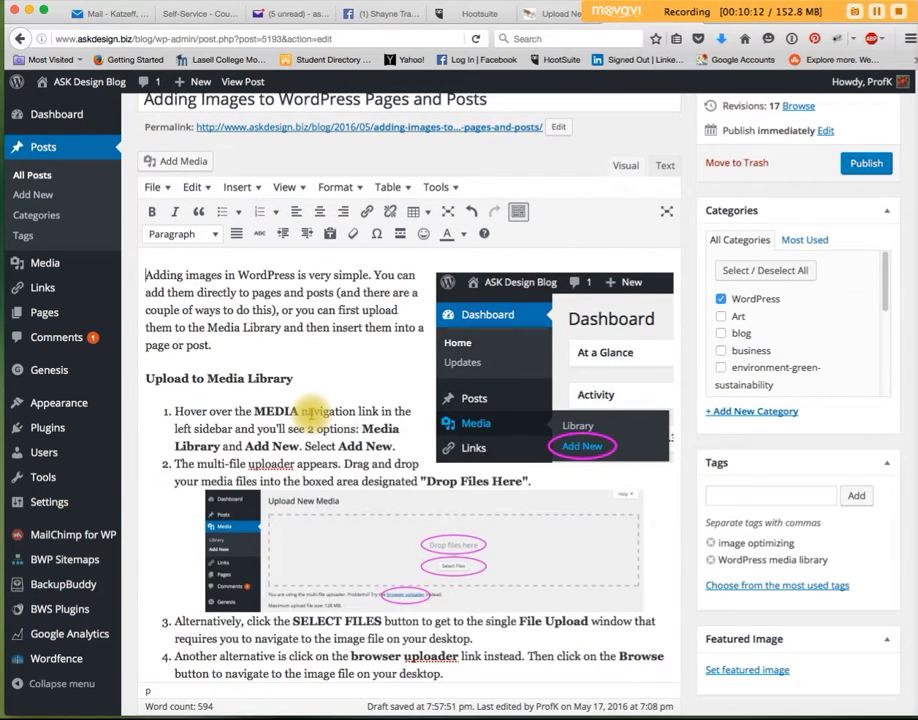
{"action": "scroll", "coordinate": [725, 316], "scroll_direction": "up", "scroll_amount": 2}
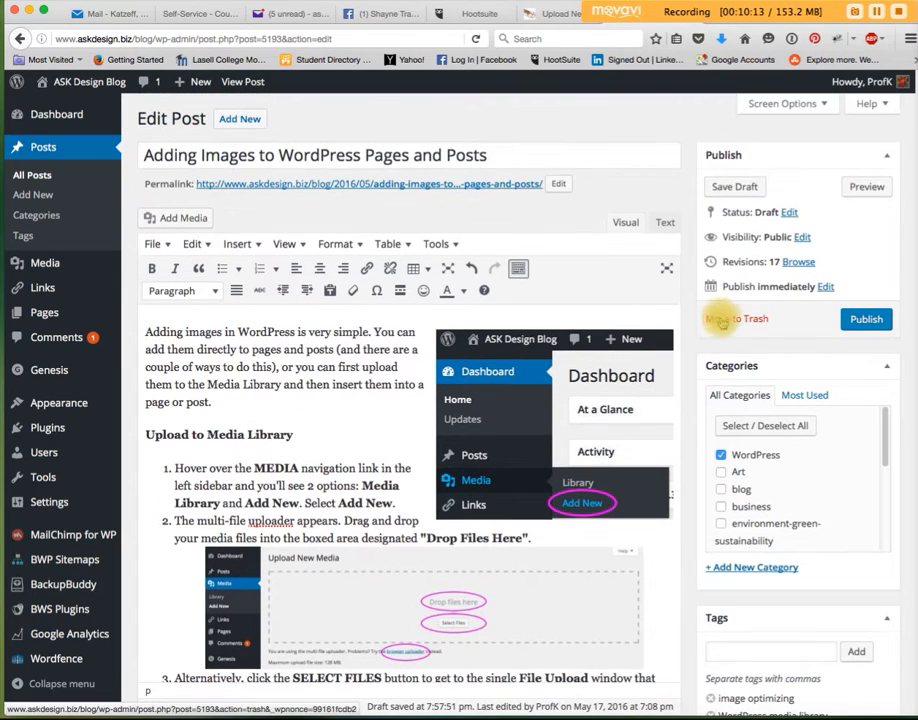
{"action": "left_click", "coordinate": [734, 186]}
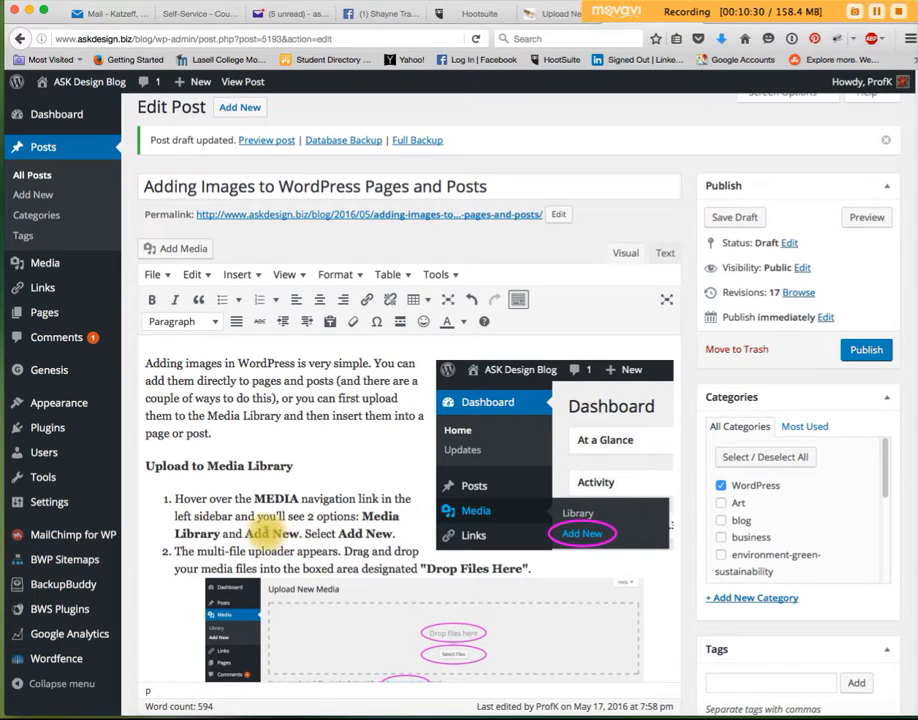
Review the post's instructions down to the Optimization section and open the linked post "How to Prepare Images for the Web".
{"action": "scroll", "coordinate": [250, 525], "scroll_direction": "down", "scroll_amount": 3}
{"action": "scroll", "coordinate": [250, 525], "scroll_direction": "down", "scroll_amount": 8}
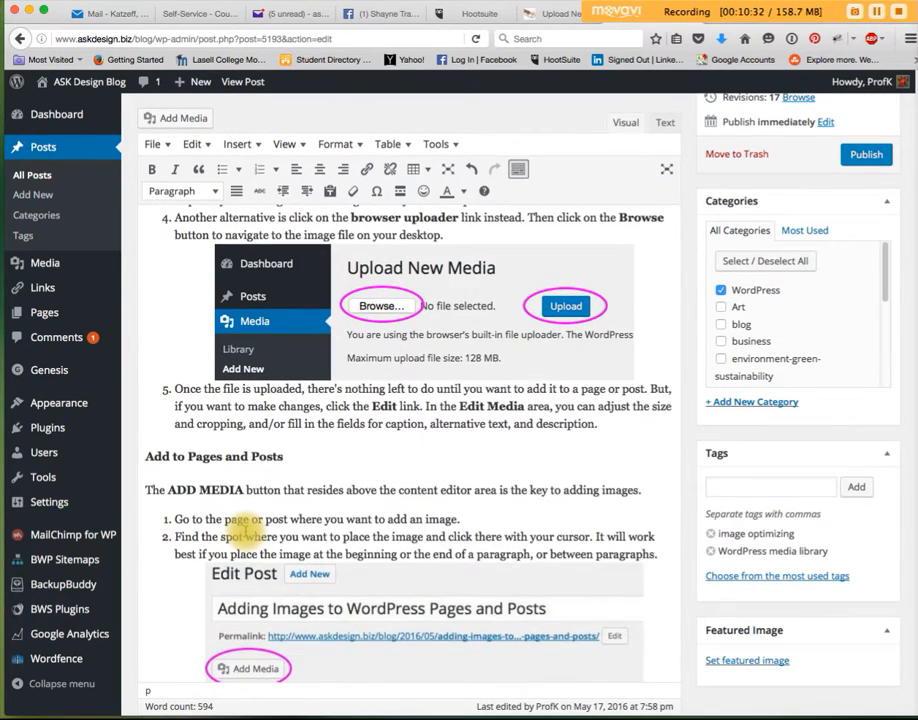
{"action": "scroll", "coordinate": [270, 505], "scroll_direction": "down", "scroll_amount": 4}
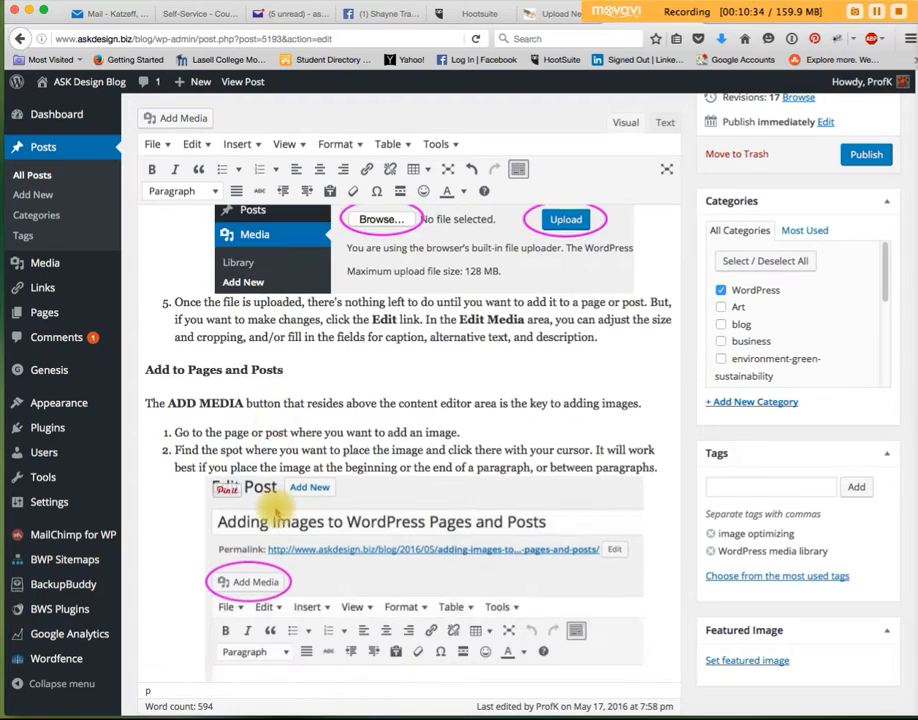
{"action": "scroll", "coordinate": [290, 512], "scroll_direction": "down", "scroll_amount": 5}
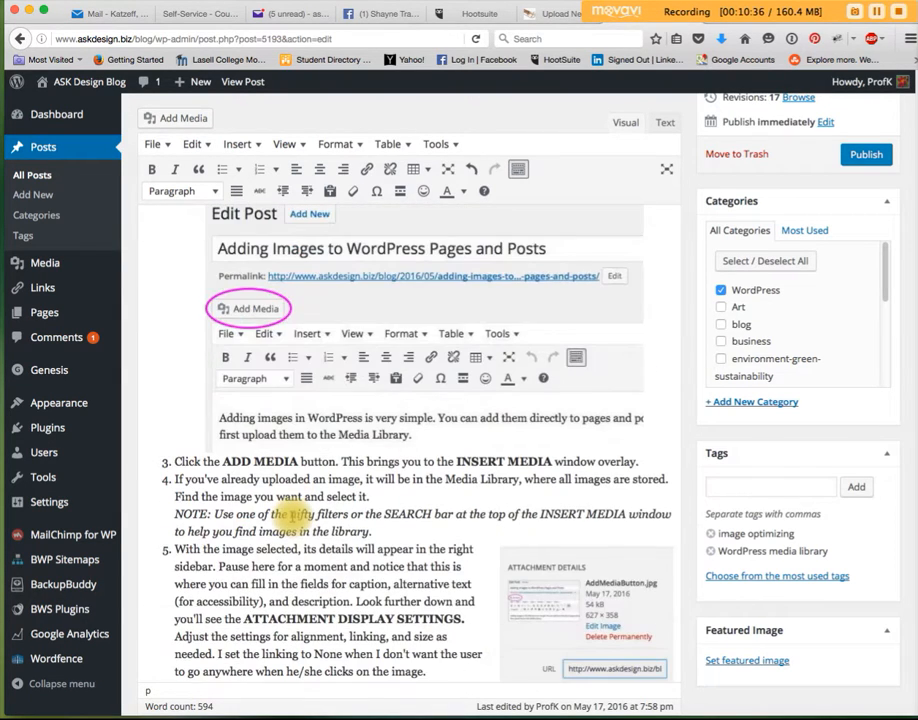
{"action": "scroll", "coordinate": [292, 514], "scroll_direction": "down", "scroll_amount": 3}
{"action": "scroll", "coordinate": [290, 514], "scroll_direction": "down", "scroll_amount": 9}
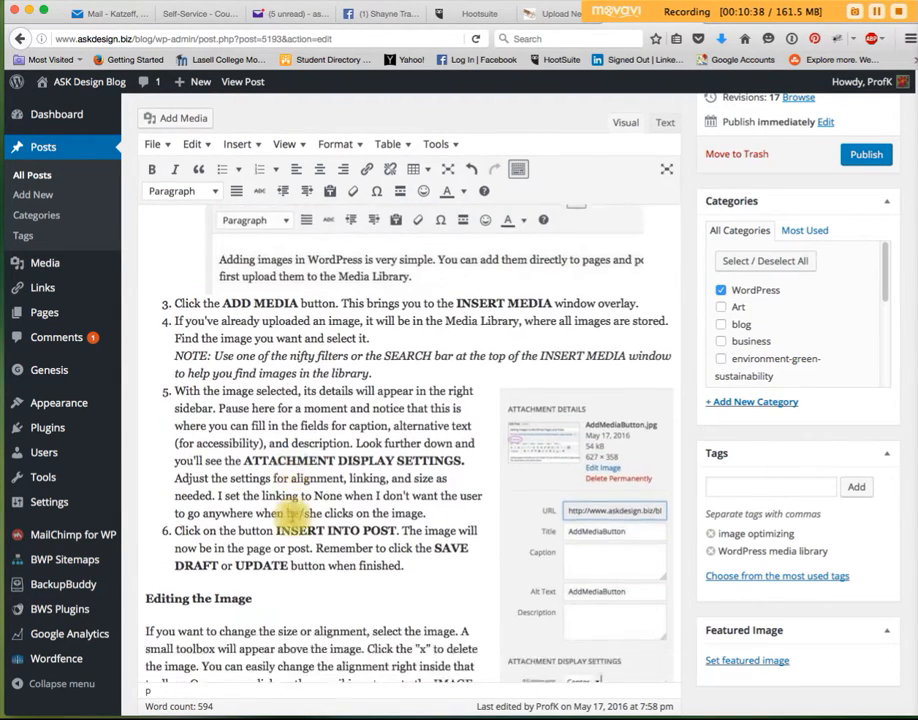
{"action": "scroll", "coordinate": [292, 516], "scroll_direction": "down", "scroll_amount": 2}
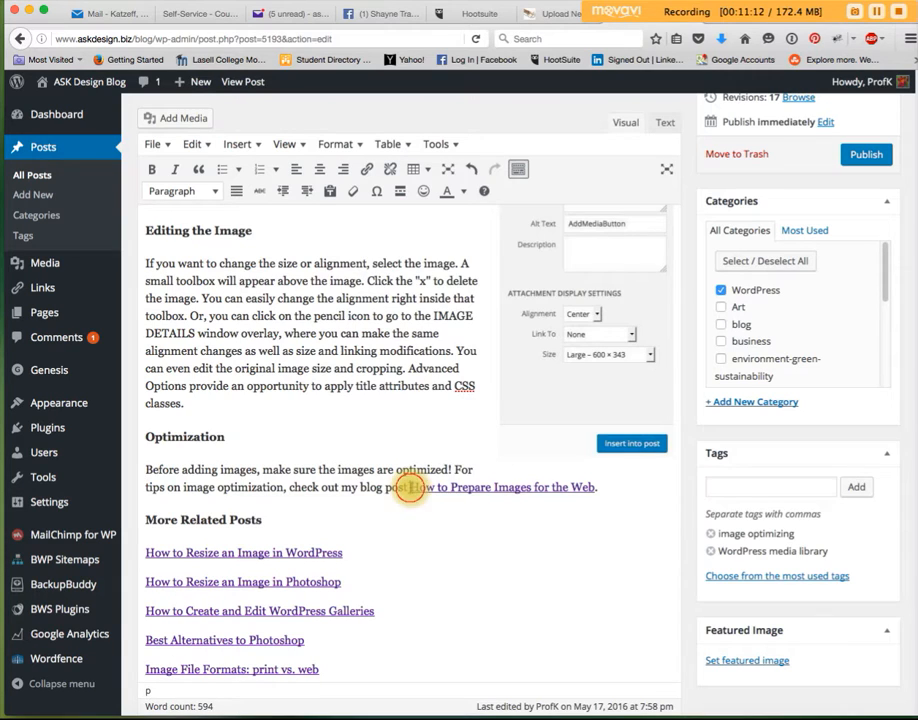
{"action": "left_click_drag", "start_coordinate": [408, 487], "coordinate": [597, 491]}
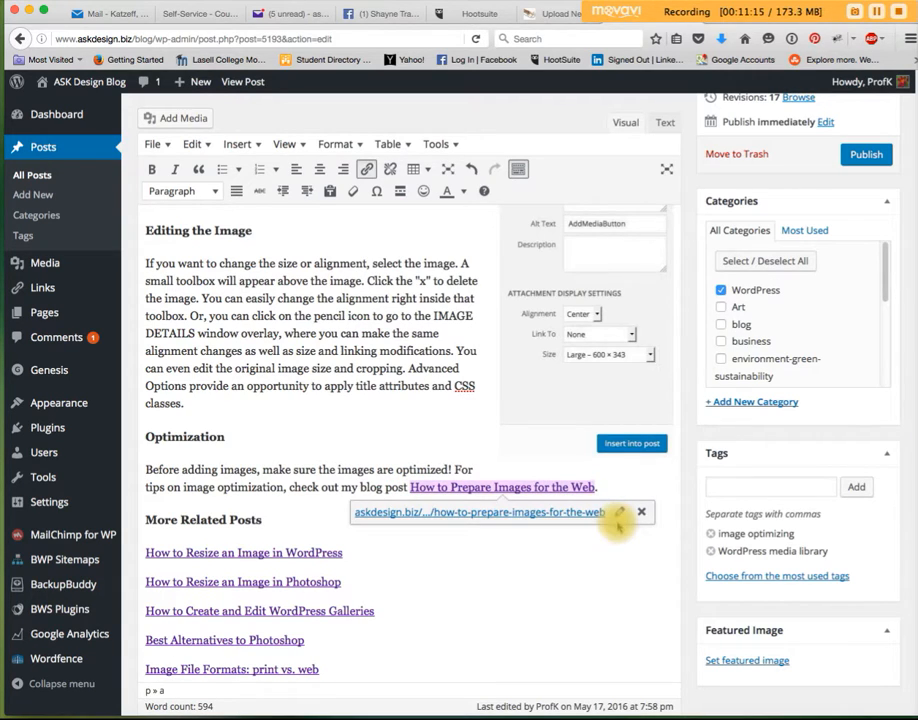
{"action": "left_click", "coordinate": [538, 512]}
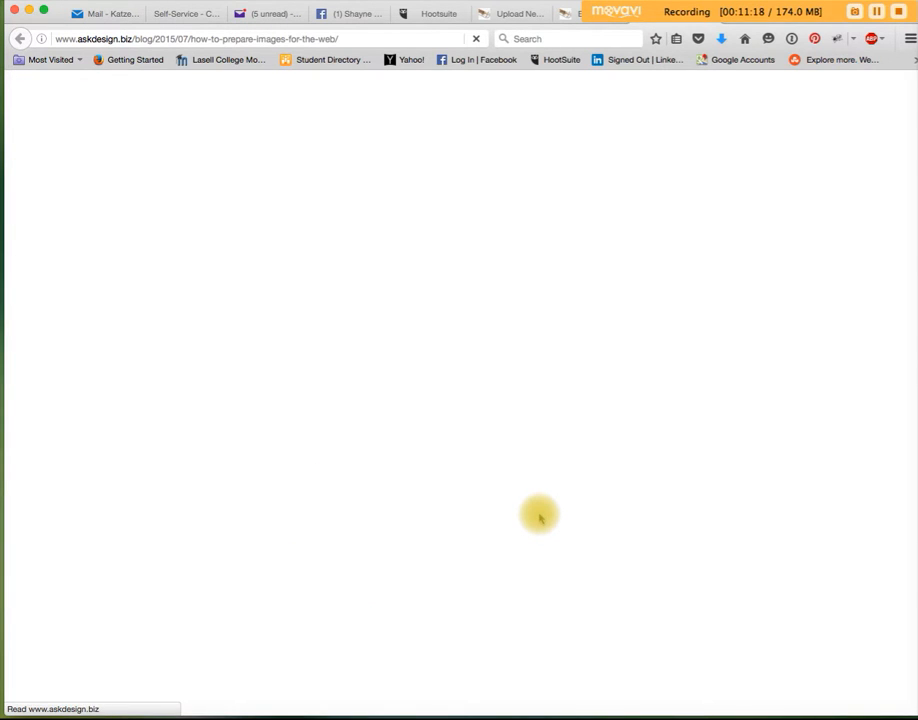